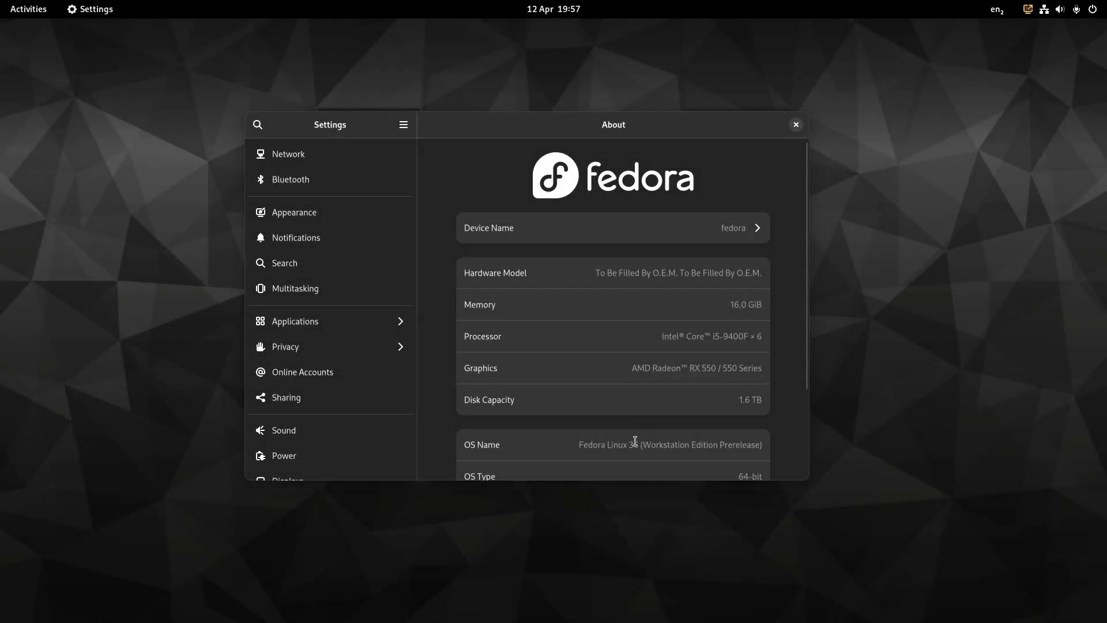
# Switch to the workspace where Firefox shows Roblox's unsupported-platform page
pyautogui.press('super+Page_Up')
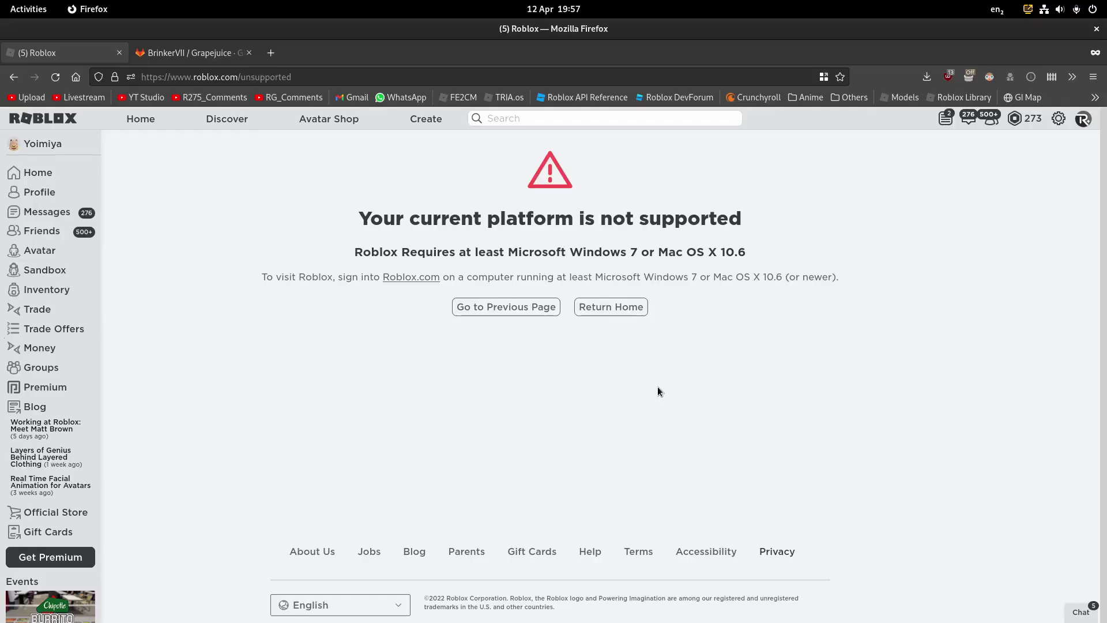
# On the Grapejuice GitLab project page, open the installation documentation from the README
pyautogui.hotkey('ctrl', 'Tab')
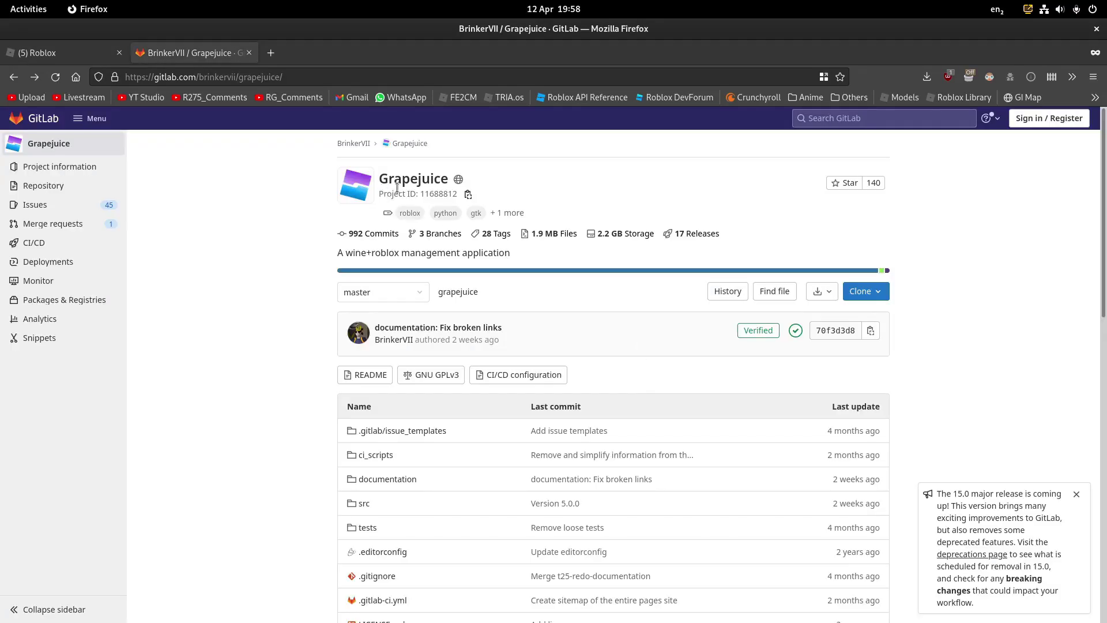
pyautogui.scroll(-3, 286, 333)
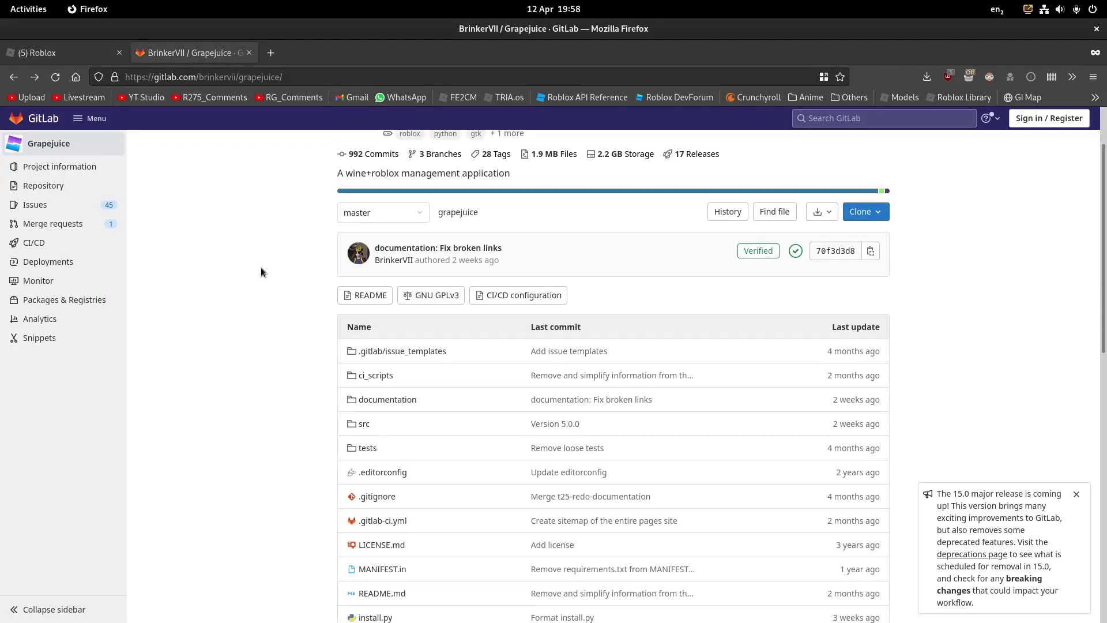
pyautogui.scroll(3, 261, 266)
pyautogui.scroll(-12, 294, 309)
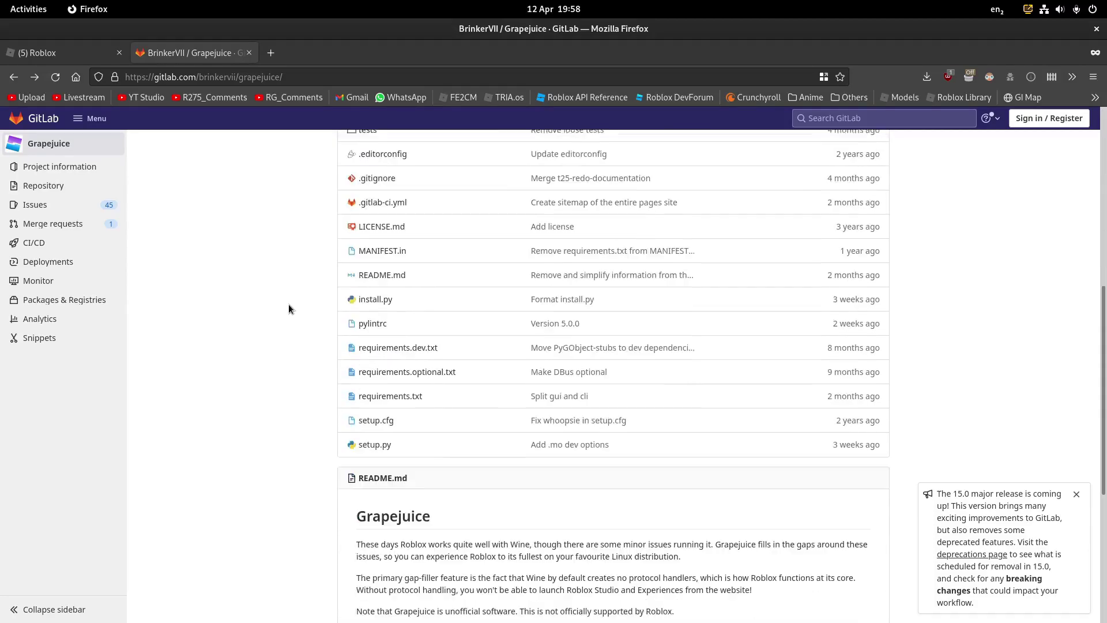
pyautogui.scroll(-10, 276, 300)
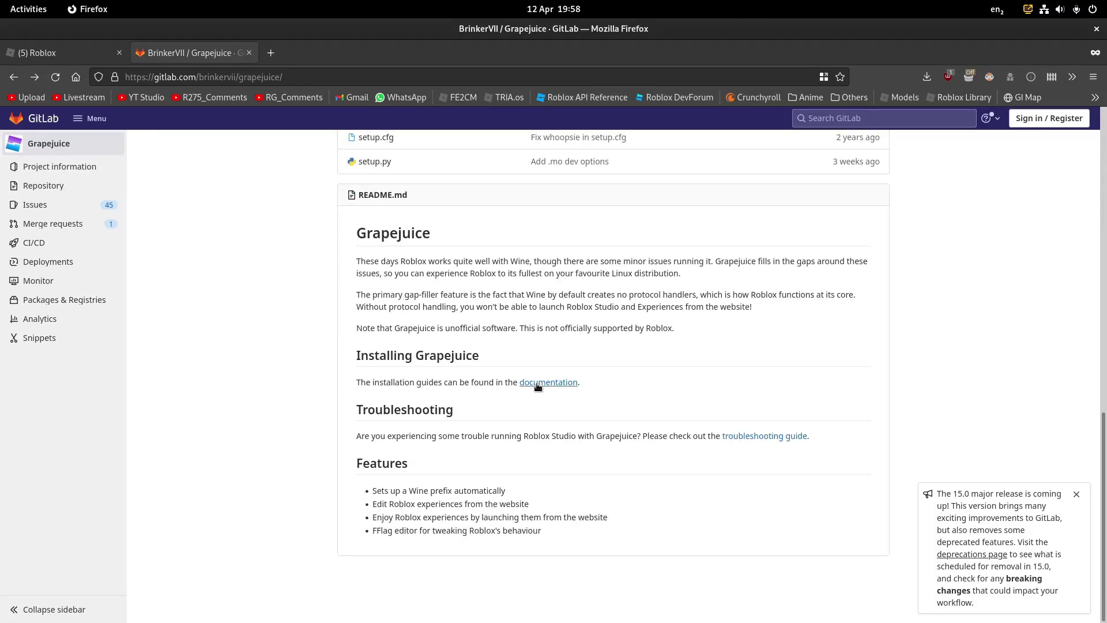
pyautogui.click(538, 383)
# Open Fedora Workstation's 'Install from source' guide in the documentation
pyautogui.scroll(-5, 320, 300)
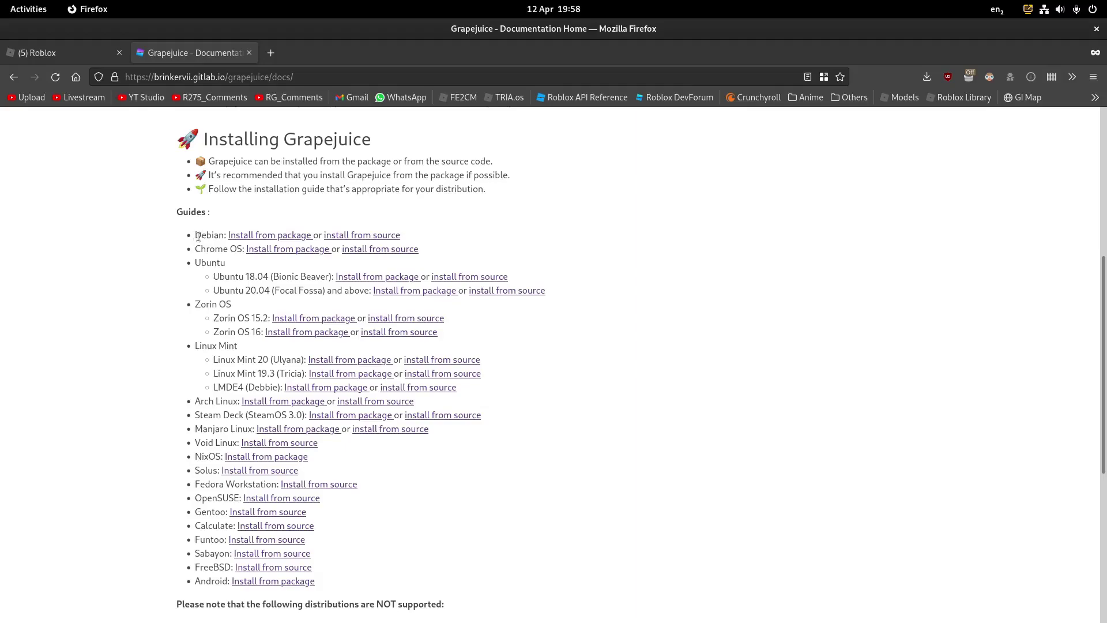
pyautogui.moveTo(298, 249); pyautogui.dragTo(528, 249)
pyautogui.click(234, 249)
pyautogui.click(331, 486)
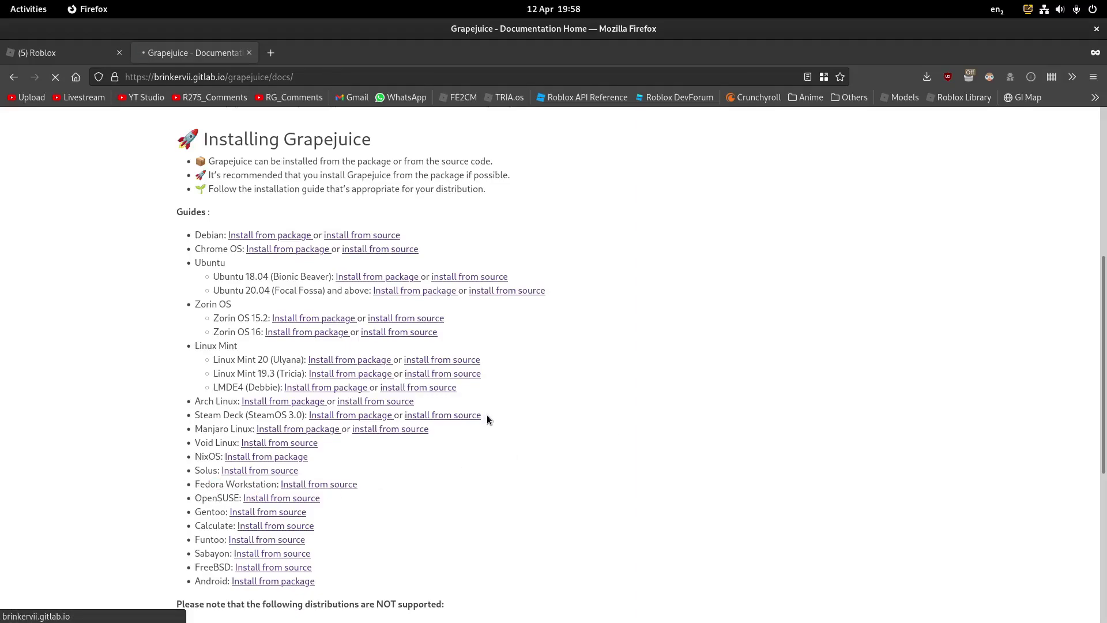
# Copy the guide's dnf dependency install command into a new terminal and run it with sudo
pyautogui.scroll(-3, 487, 384)
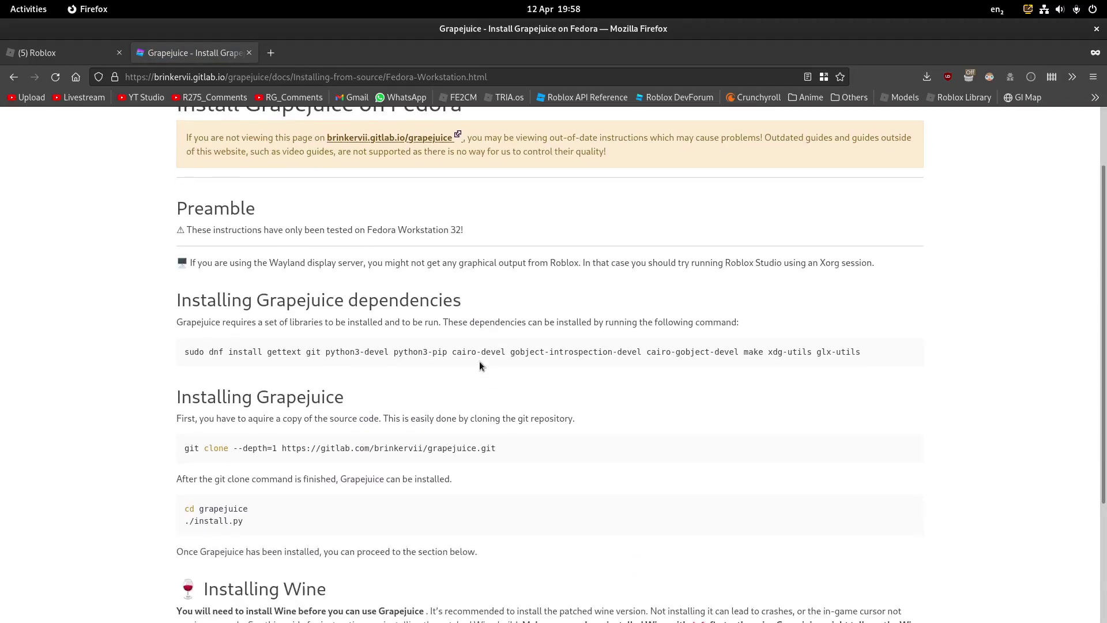
pyautogui.tripleClick(470, 350)
pyautogui.rightClick(470, 352)
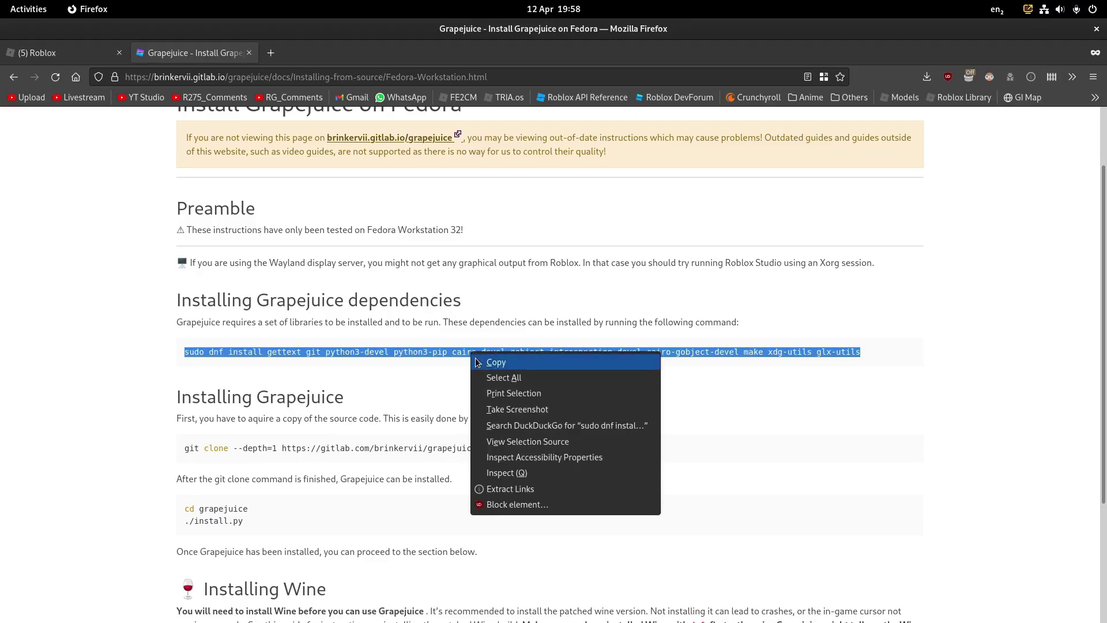
pyautogui.click(478, 362)
pyautogui.hotkey('ctrl', 'alt', 't')
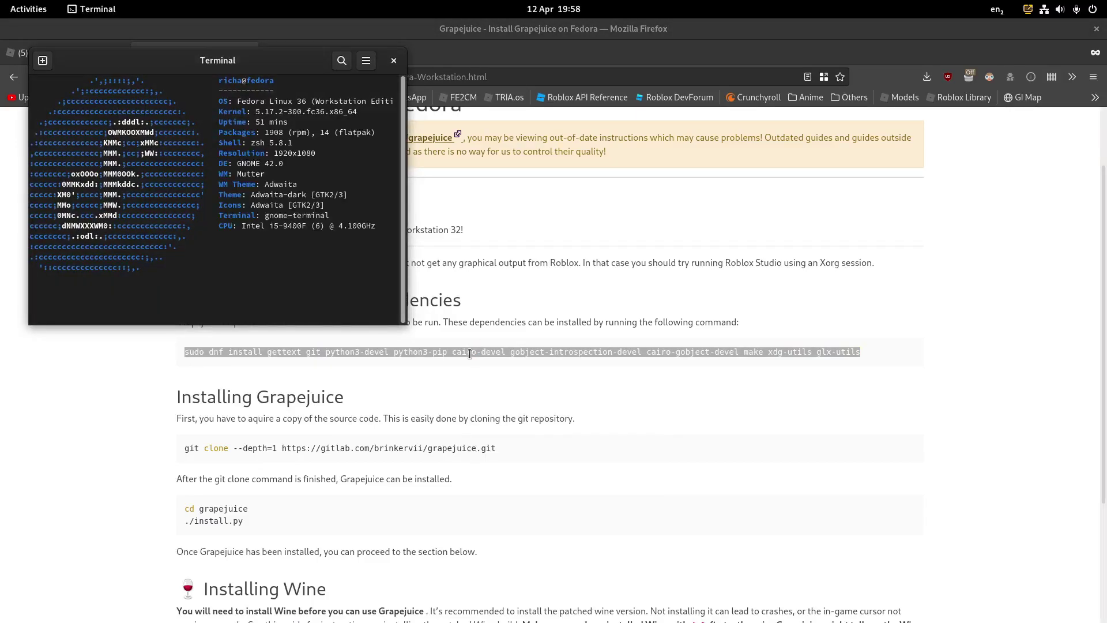
pyautogui.rightClick(230, 292)
pyautogui.click(254, 332)
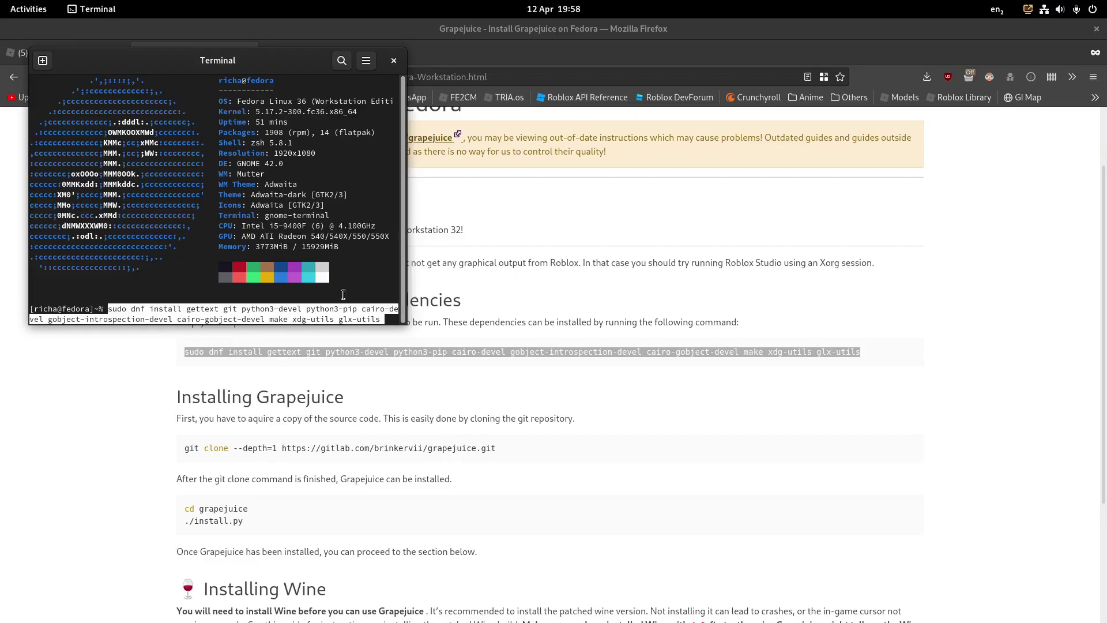
pyautogui.press('Return')
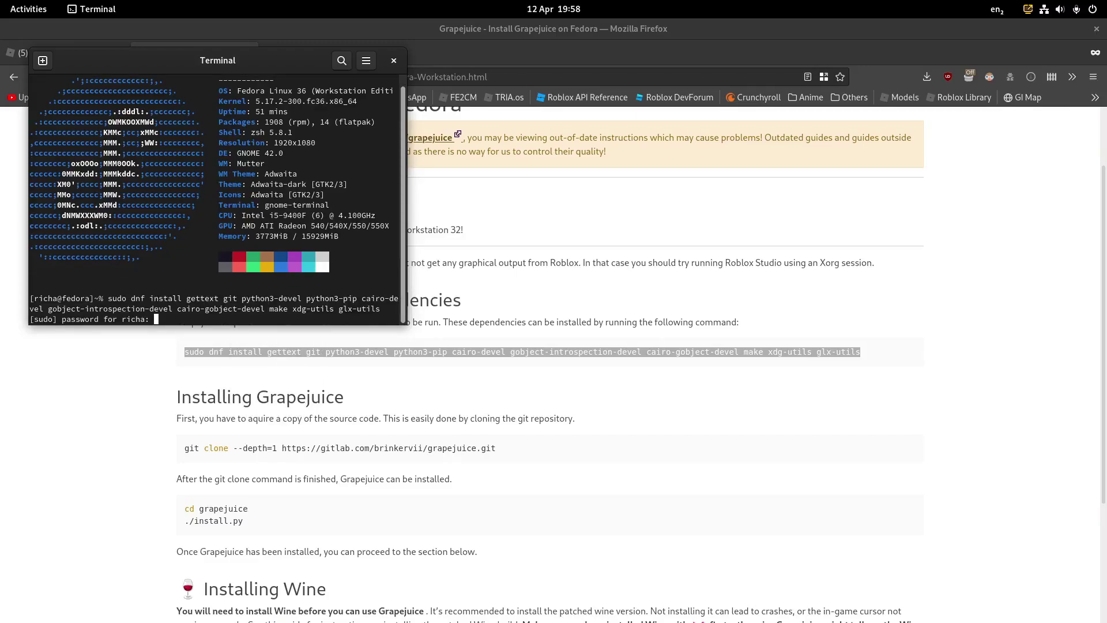
pyautogui.press('Return')
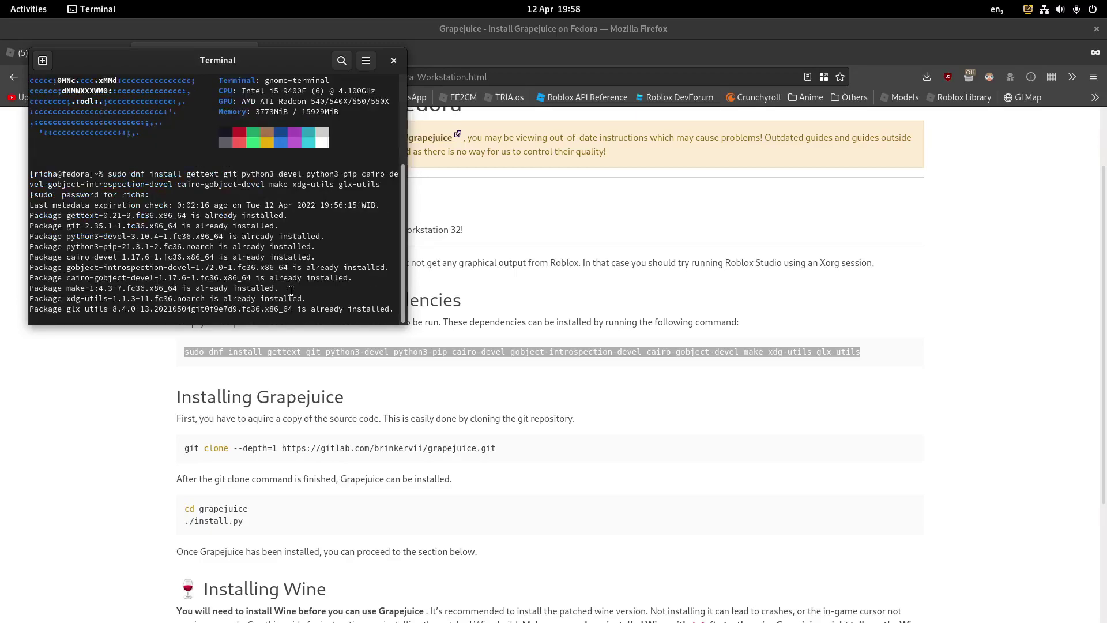
# Copy the git clone command from the guide and run it in the terminal
pyautogui.click(373, 448)
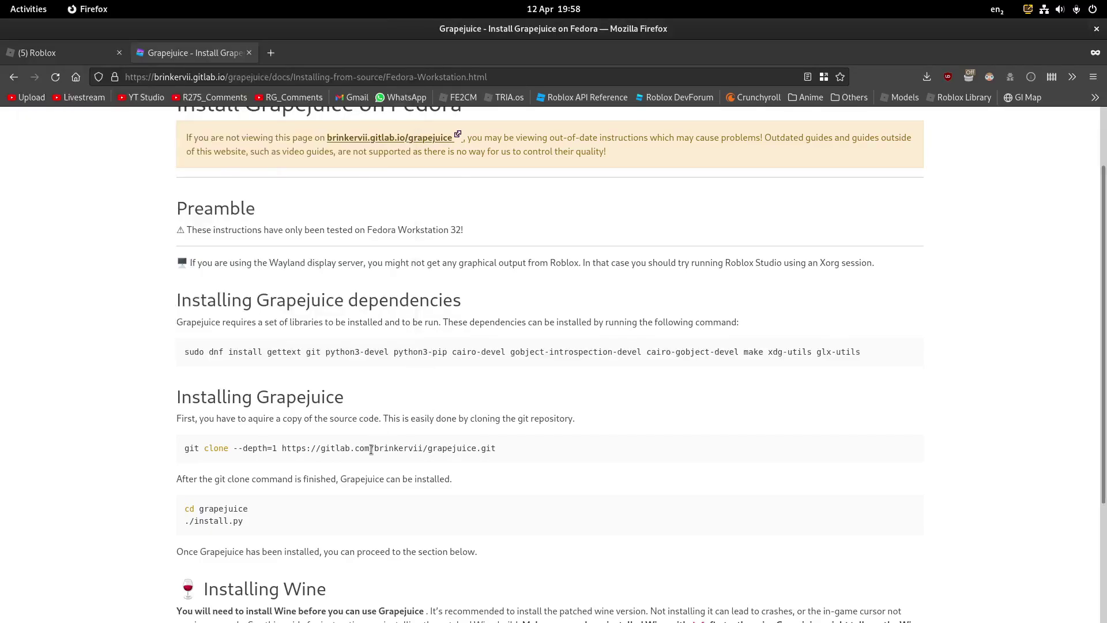
pyautogui.tripleClick(373, 448)
pyautogui.rightClick(371, 449)
pyautogui.click(392, 460)
pyautogui.hotkey('alt', 'Tab')
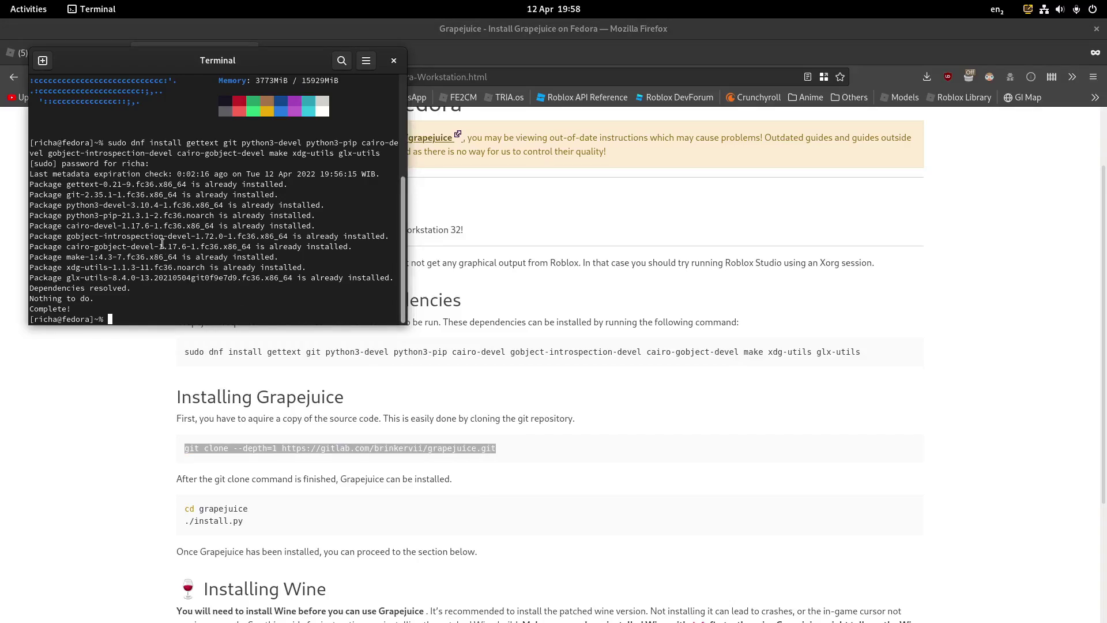
pyautogui.rightClick(162, 243)
pyautogui.click(190, 286)
pyautogui.press('Return')
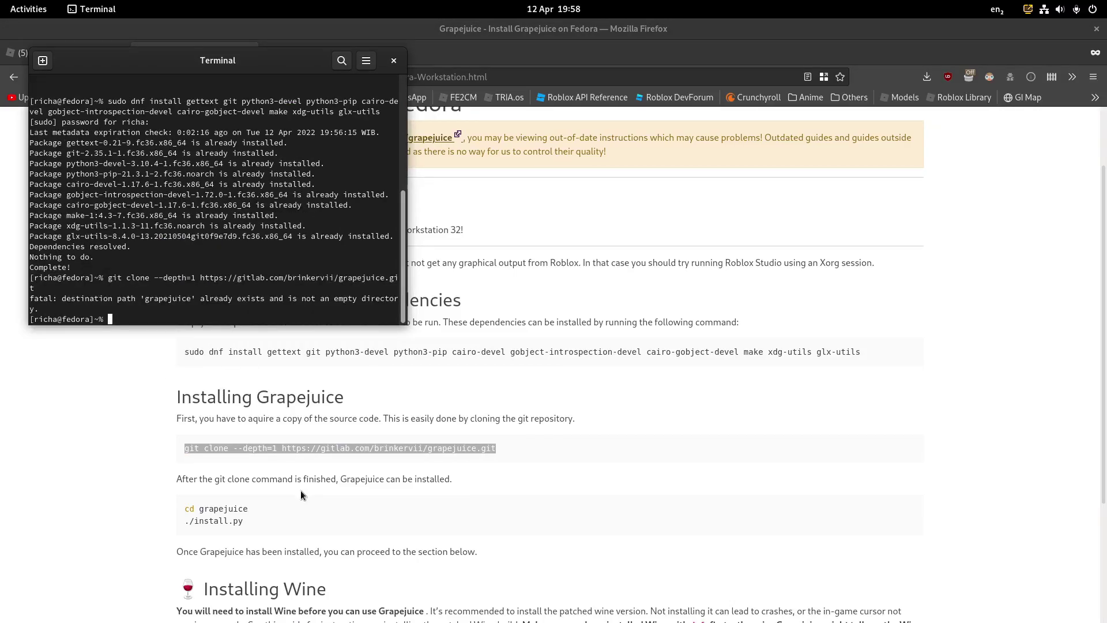
# Paste and run 'cd grapejuice' and './install.py' in the terminal to install Grapejuice locally
pyautogui.hotkey('alt', 'Tab')
pyautogui.moveTo(247, 524); pyautogui.dragTo(185, 506)
pyautogui.rightClick(214, 503)
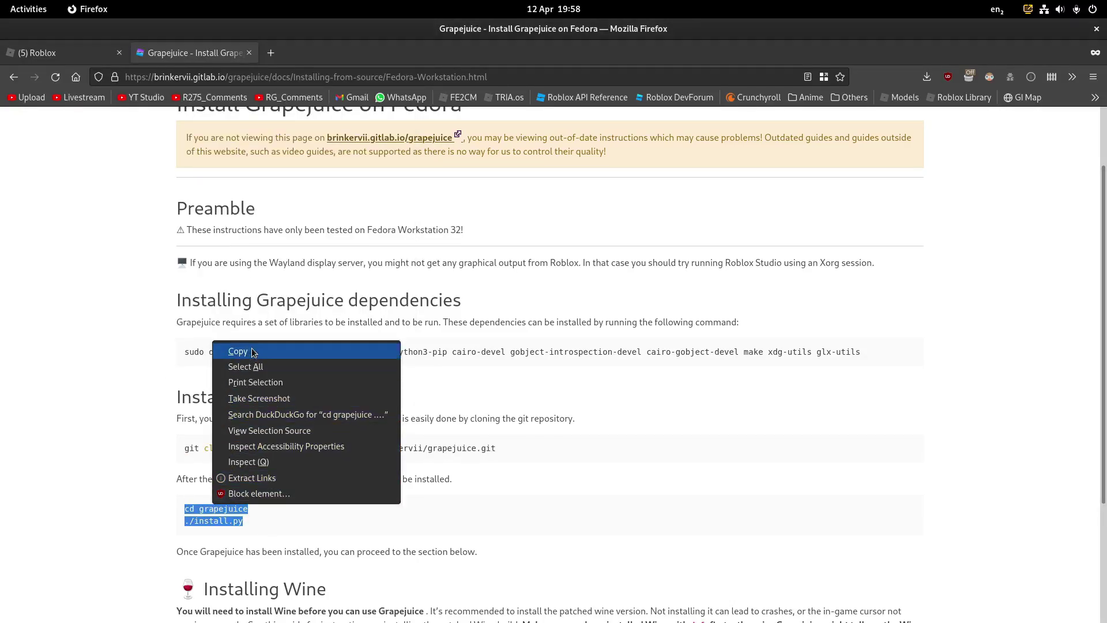
pyautogui.click(243, 350)
pyautogui.hotkey('alt', 'Tab')
pyautogui.rightClick(214, 322)
pyautogui.click(214, 322)
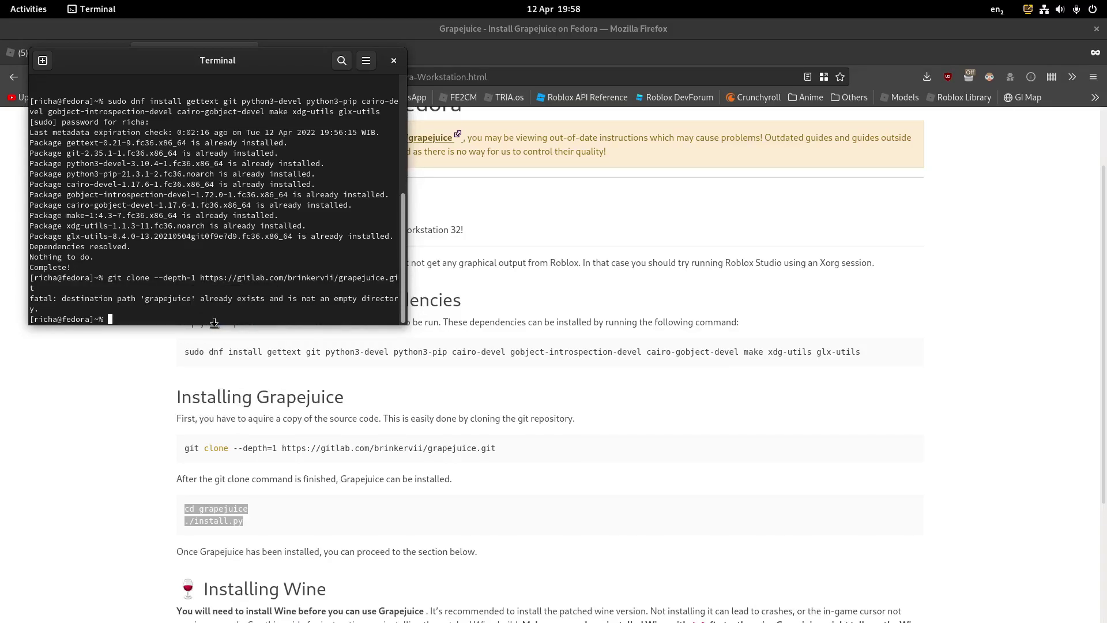
pyautogui.hotkey('ctrl', 'shift', 'v')
pyautogui.press('Return')
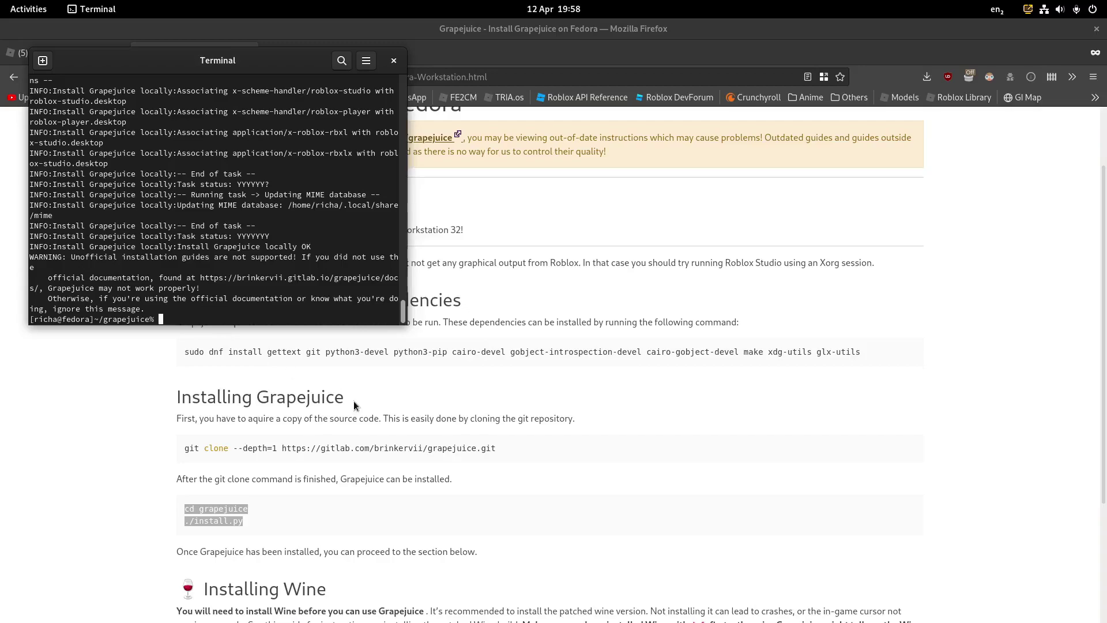
# Read the guide's Installing Wine section and check the install output in the terminal
pyautogui.scroll(-3, 223, 344)
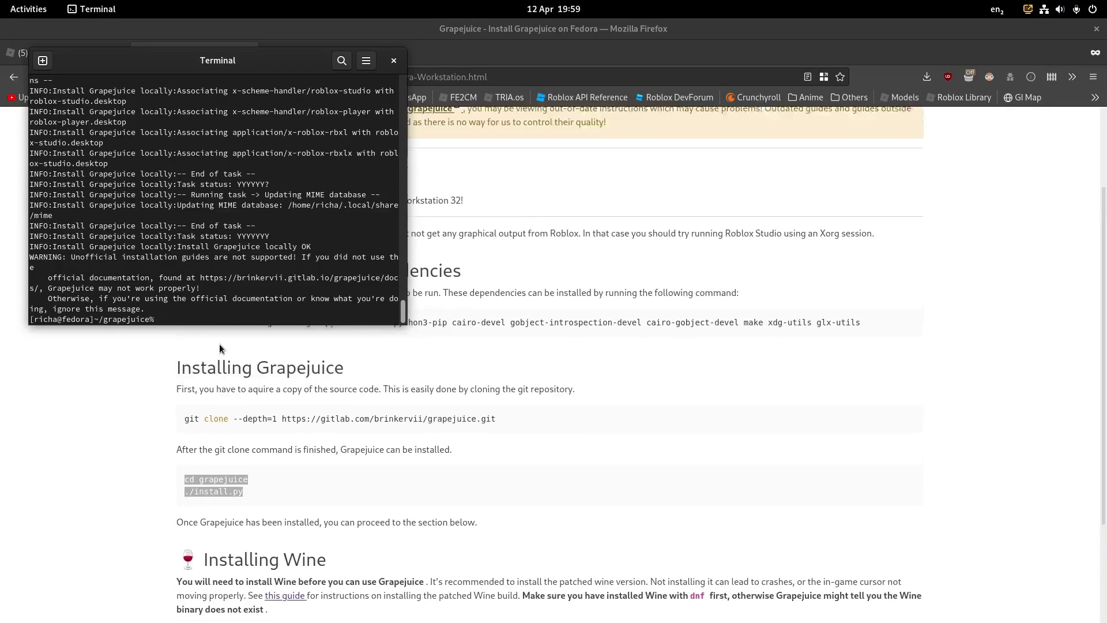
pyautogui.moveTo(178, 407); pyautogui.dragTo(183, 439)
pyautogui.moveTo(215, 511); pyautogui.dragTo(335, 506)
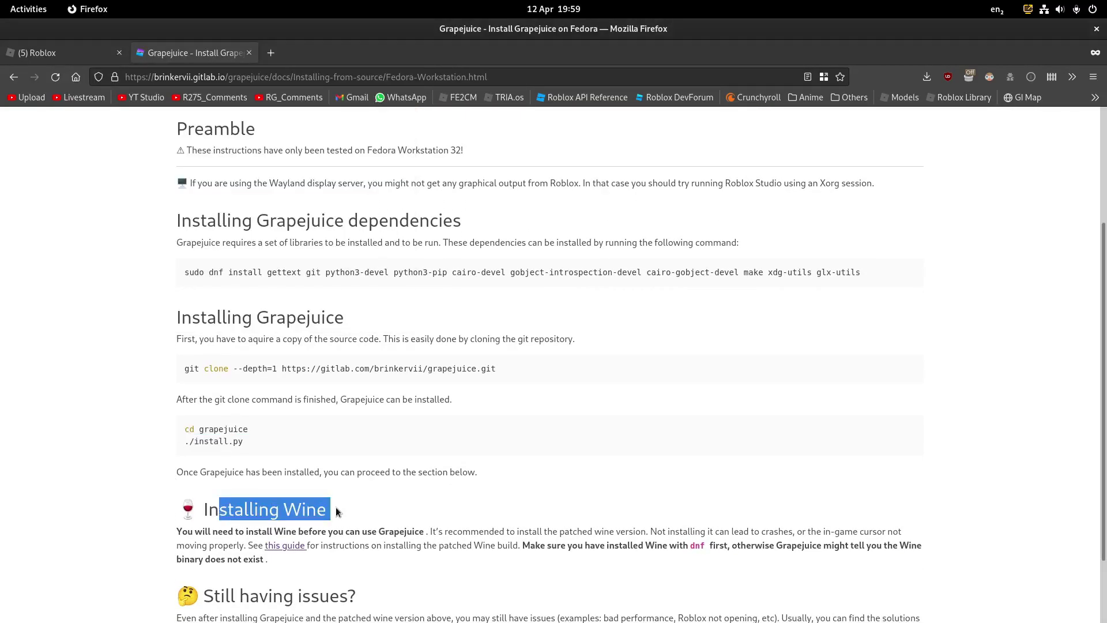
pyautogui.click(517, 490)
pyautogui.scroll(-3, 519, 489)
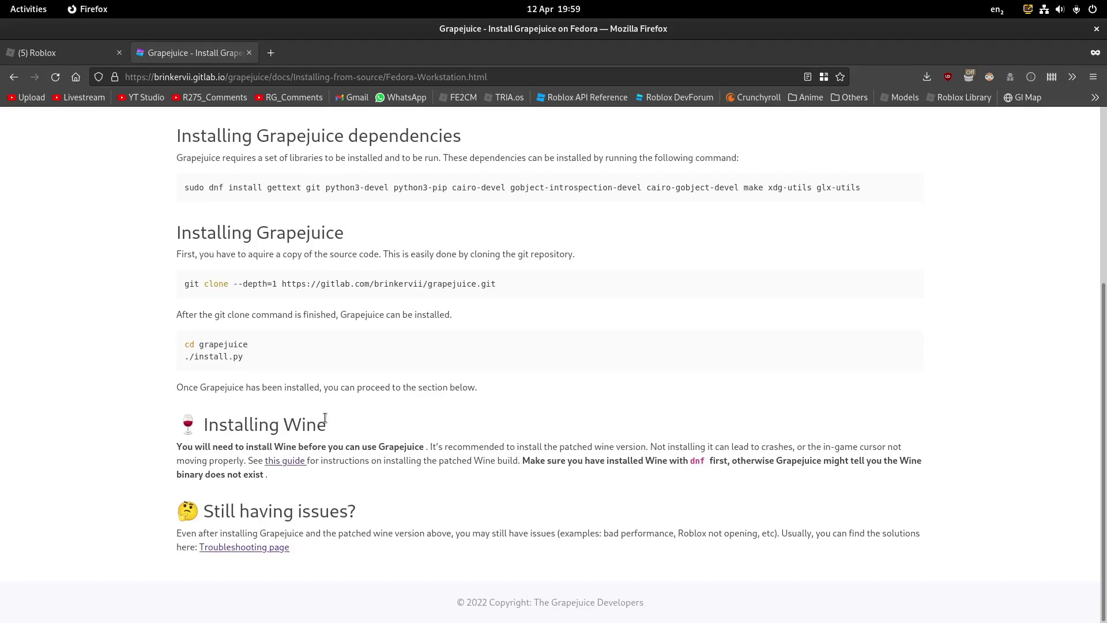
pyautogui.hotkey('alt', 'Tab')
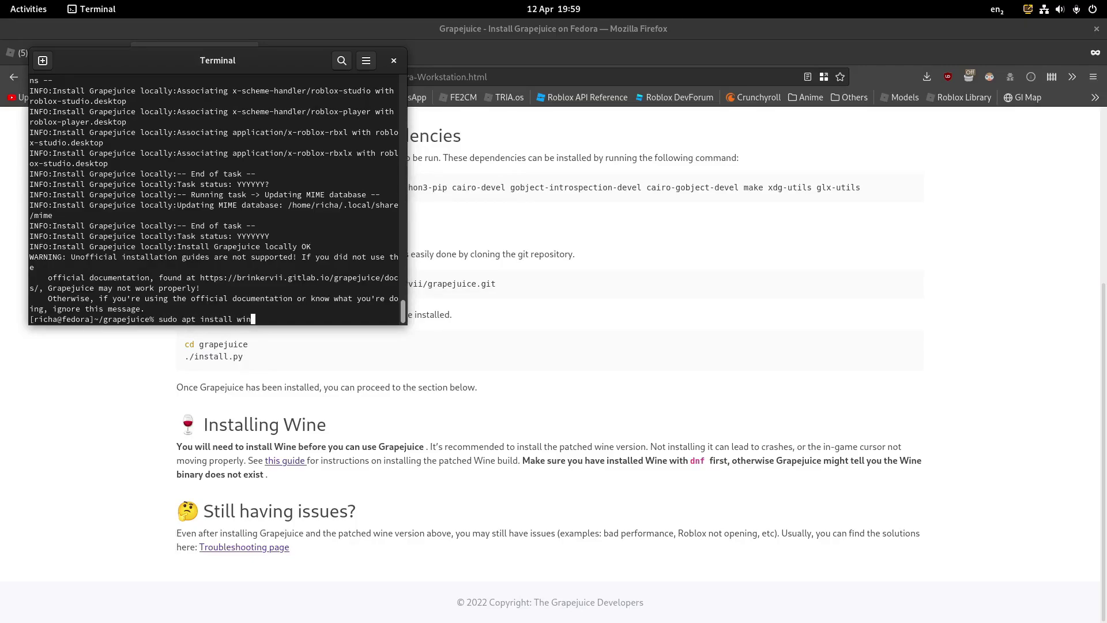
# Open the patched Wine guide in a new tab and read its Compiling Wine TKG section
pyautogui.click(315, 406)
pyautogui.middleClick(287, 461)
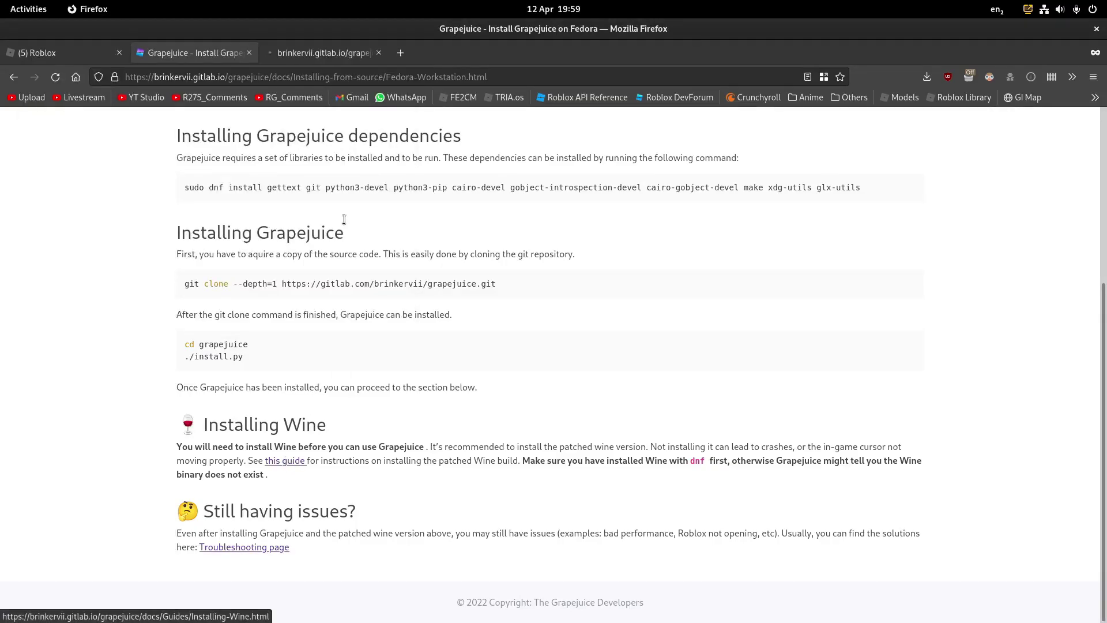
pyautogui.click(333, 63)
pyautogui.scroll(-3, 372, 296)
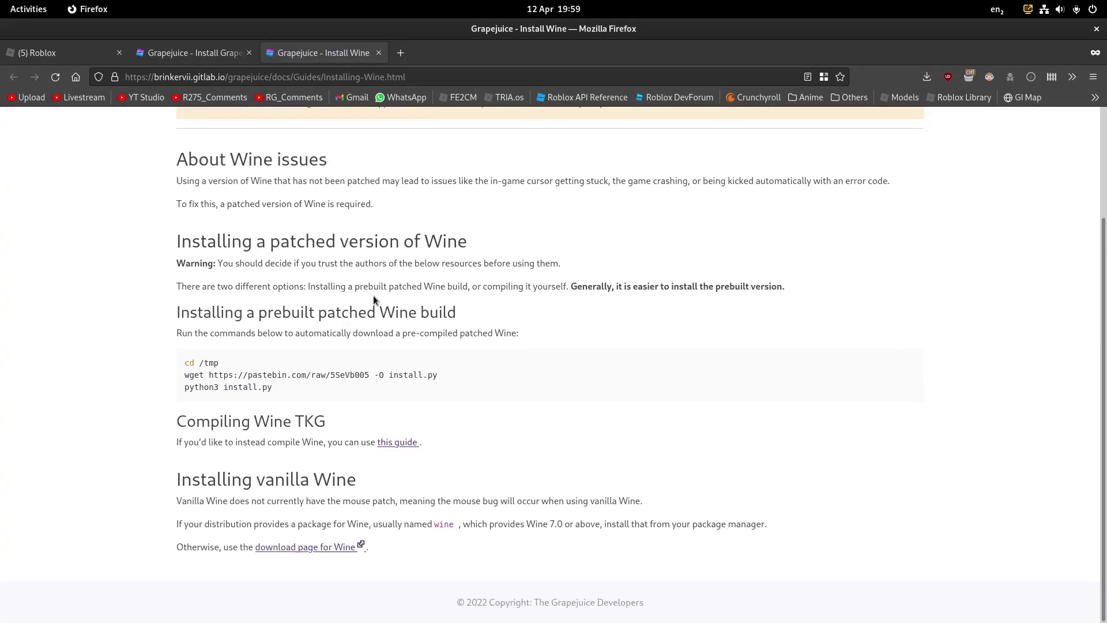
pyautogui.moveTo(415, 241)
pyautogui.mouseDown()
pyautogui.moveTo(279, 242)
pyautogui.moveTo(398, 243)
pyautogui.mouseUp()
pyautogui.moveTo(186, 410); pyautogui.dragTo(328, 428)
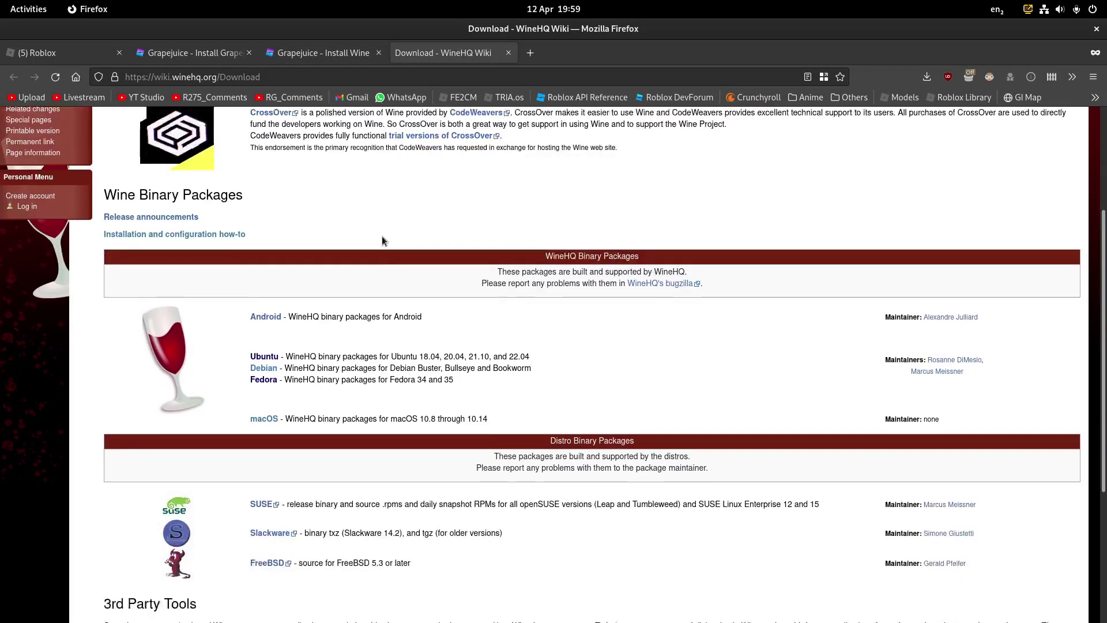
# View WineHQ's Ubuntu installation page, then return to the Grapejuice Install Wine guide
pyautogui.scroll(-2, 381, 236)
pyautogui.click(264, 287)
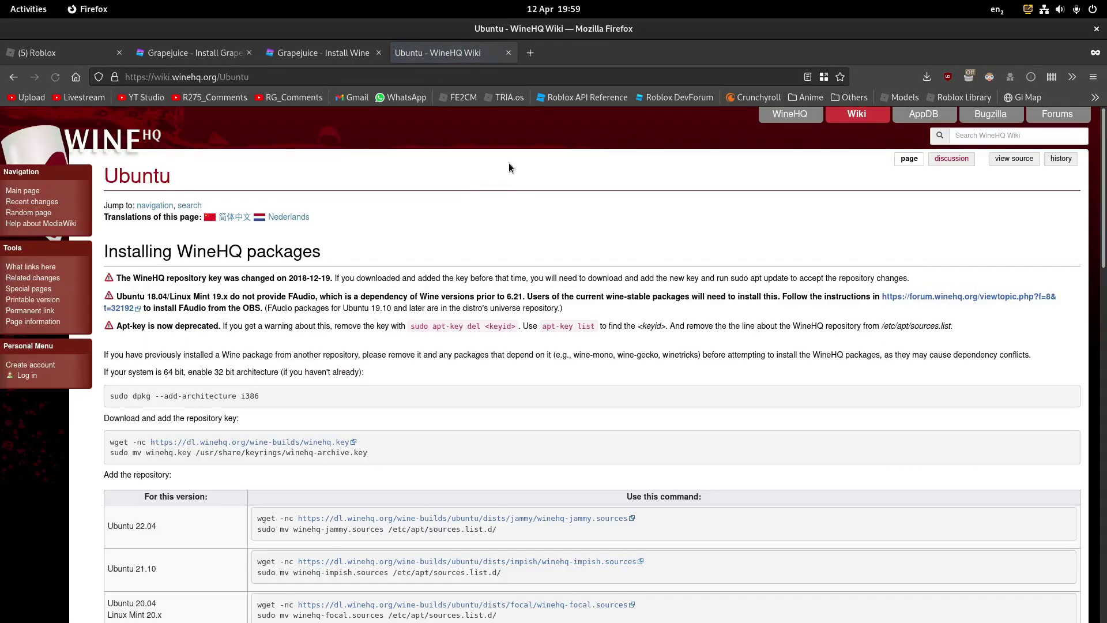
pyautogui.scroll(-6, 502, 167)
pyautogui.scroll(6, 467, 155)
pyautogui.click(329, 54)
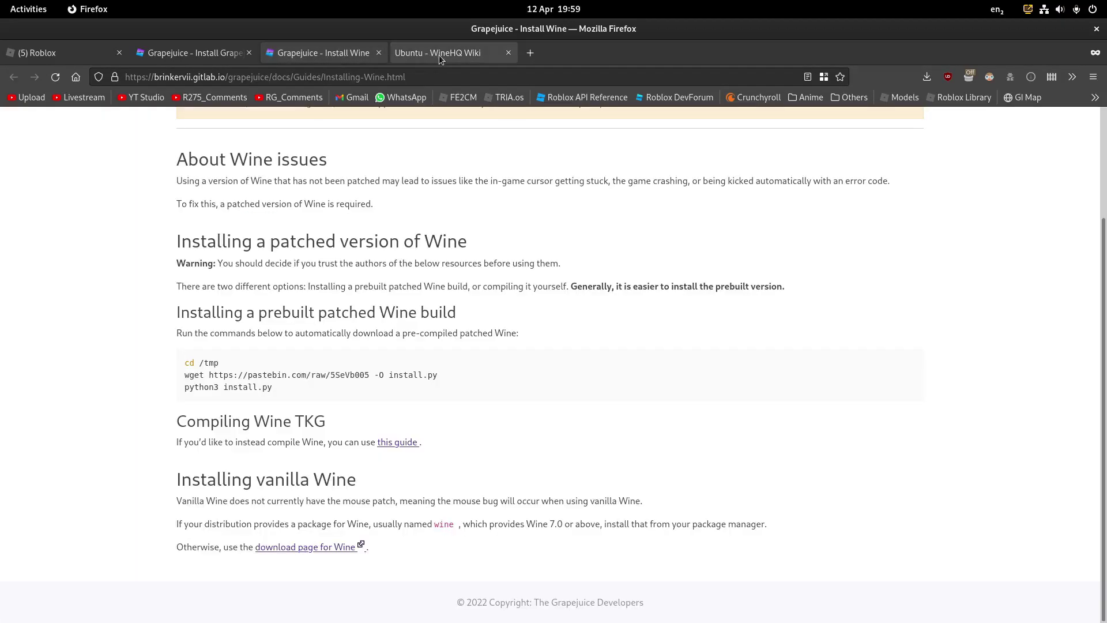
# Run 'sudo dnf install wine' in the terminal and confirm with y to install 245 packages
pyautogui.hotkey('alt', 'Tab')
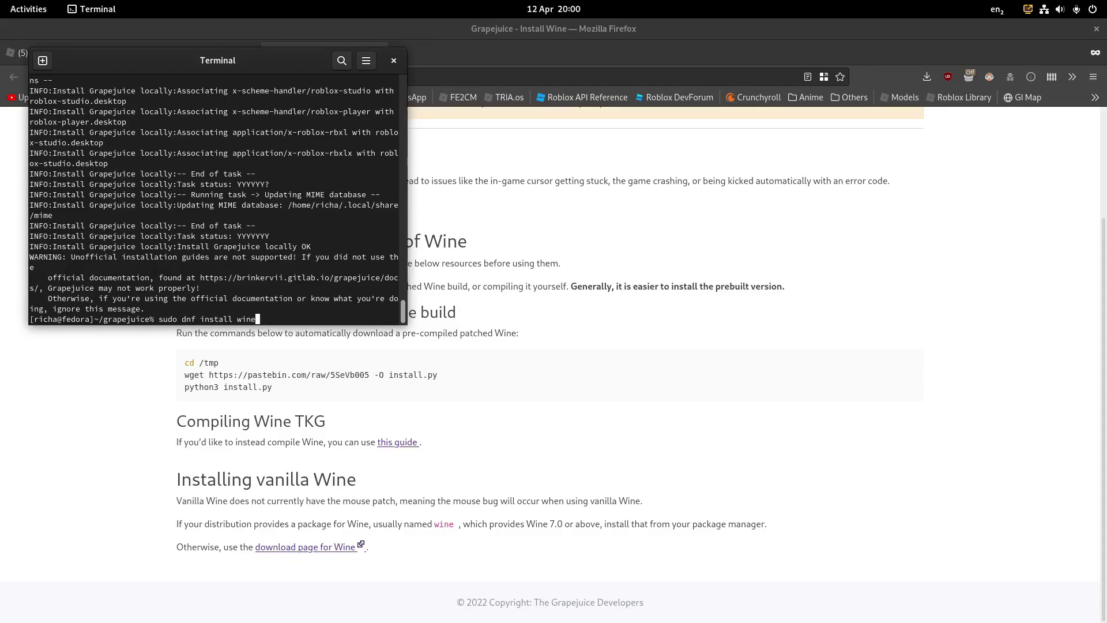
pyautogui.press('Return')
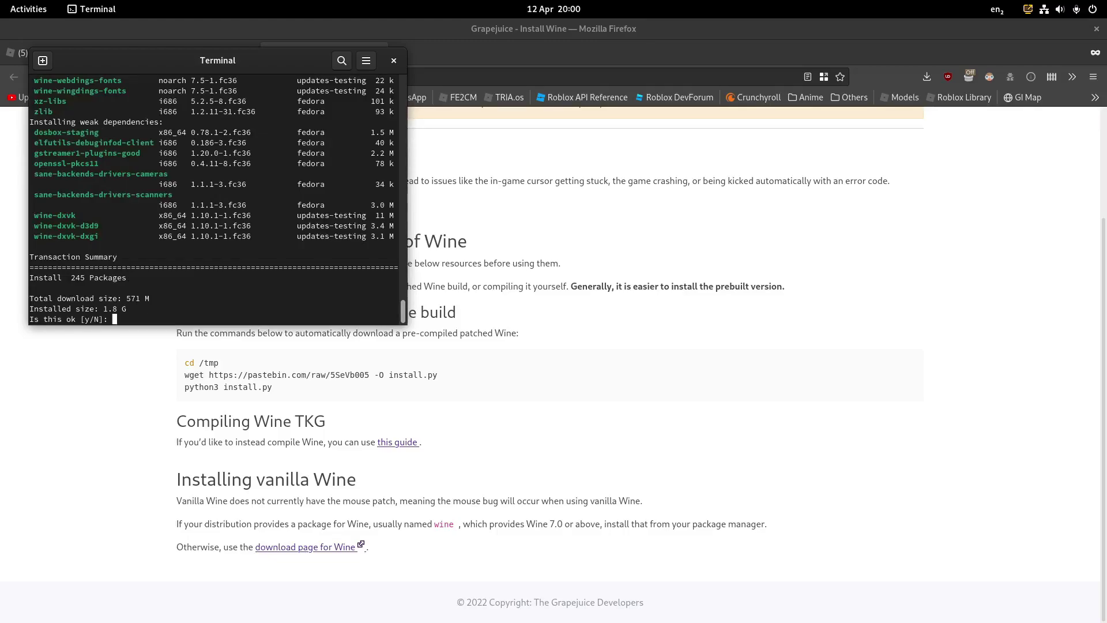
pyautogui.write('y')
pyautogui.press('Return')
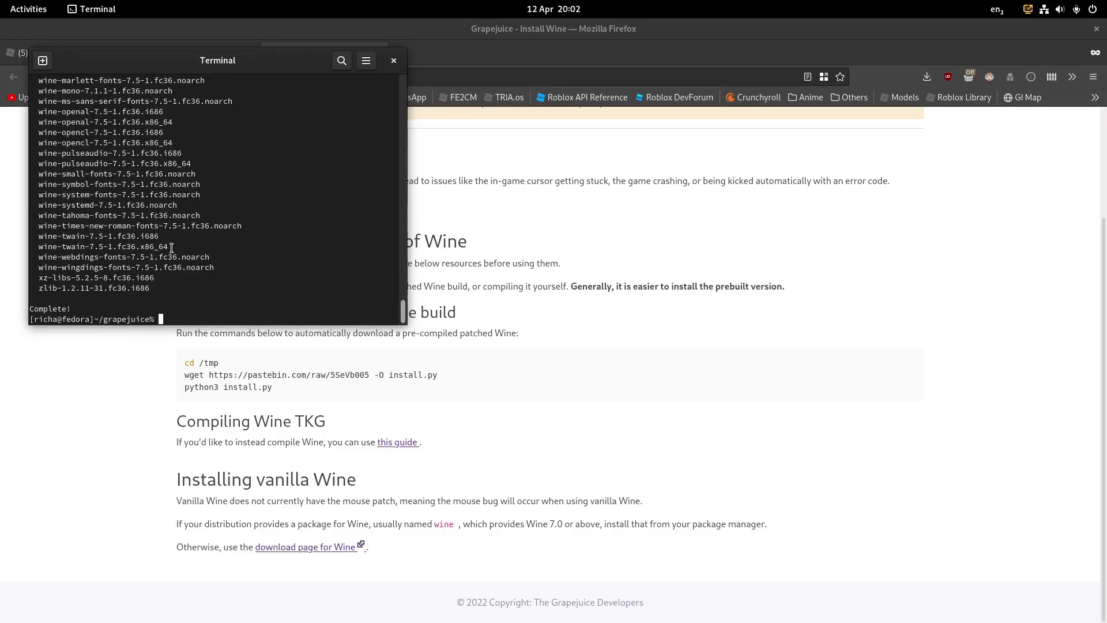
# Launch Grapejuice by searching 'gra' in the Activities overview
pyautogui.press('super')
pyautogui.write('gra')
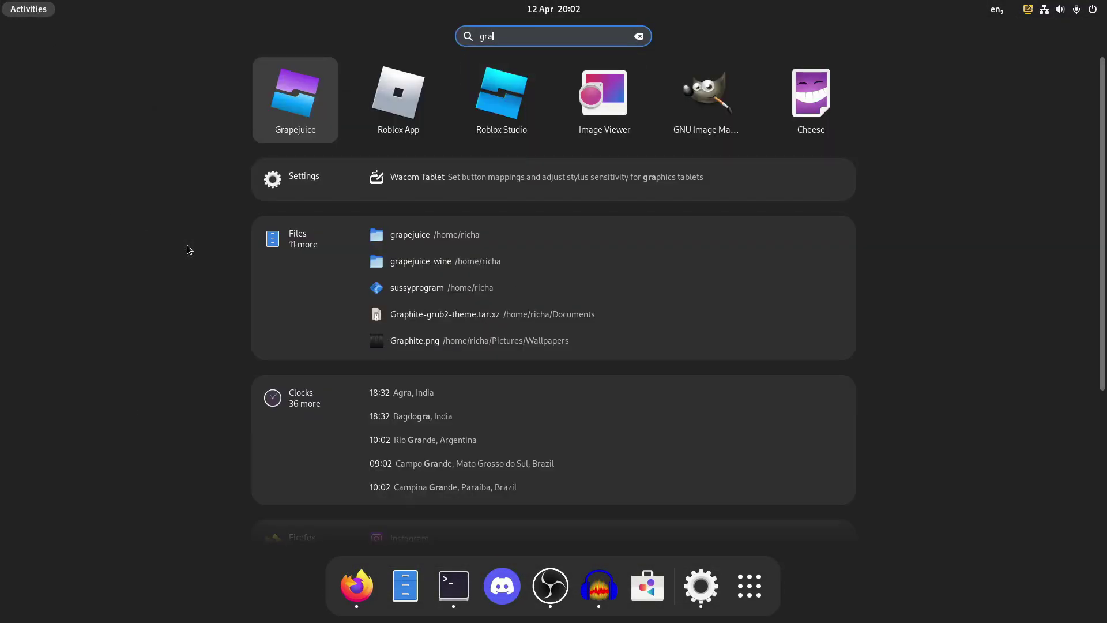
pyautogui.press('Return')
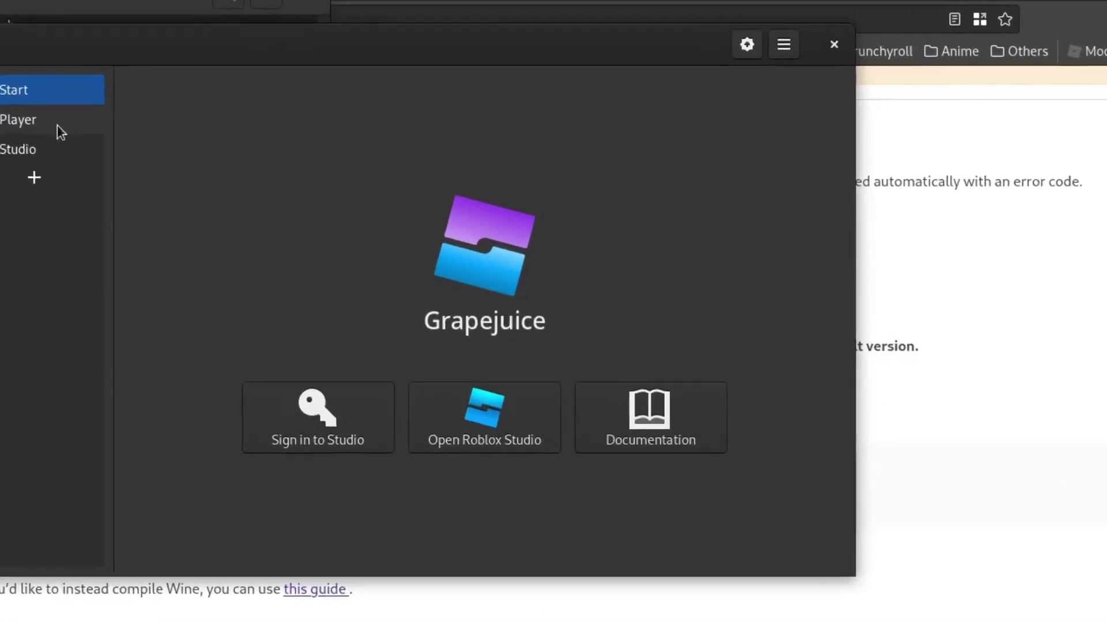
# Install Roblox into Grapejuice's Player prefix and dismiss the success message
pyautogui.click(57, 125)
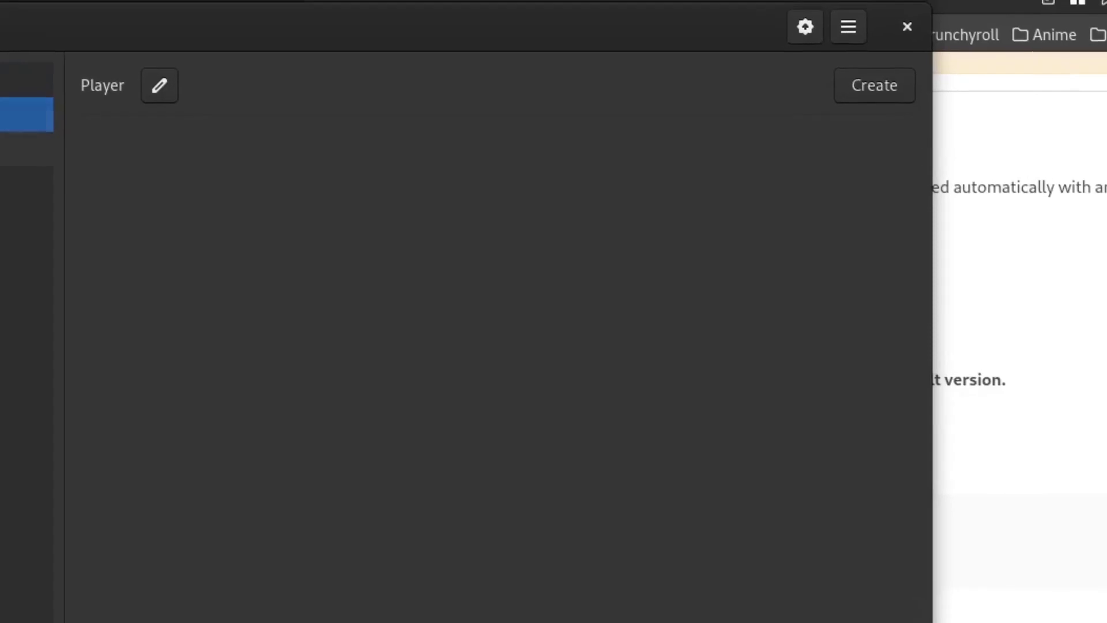
pyautogui.click(44, 152)
pyautogui.click(44, 129)
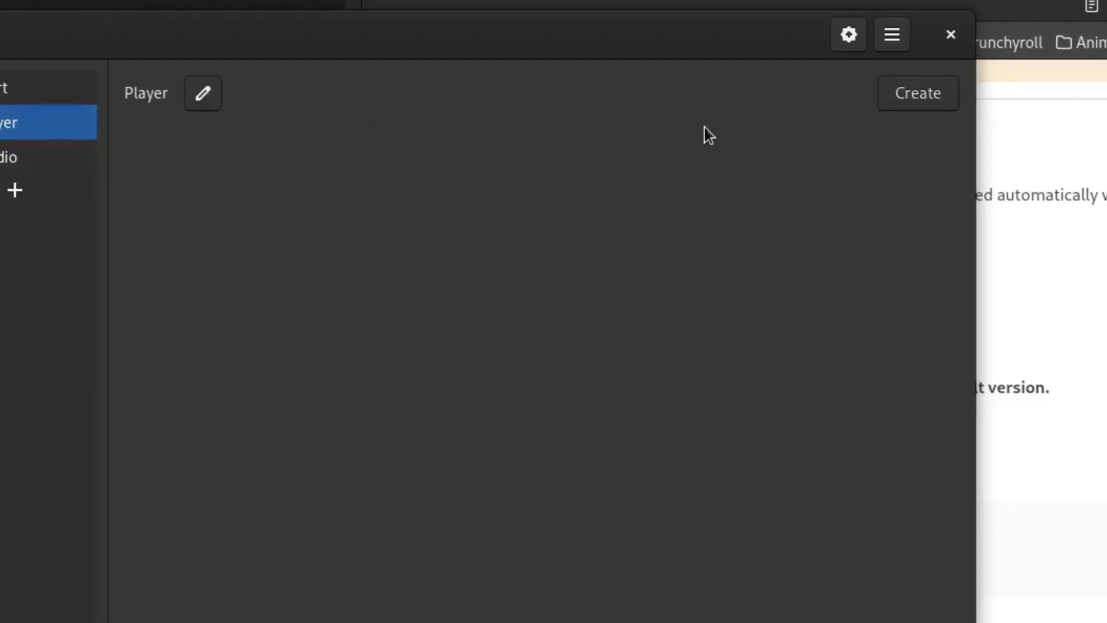
pyautogui.click(939, 102)
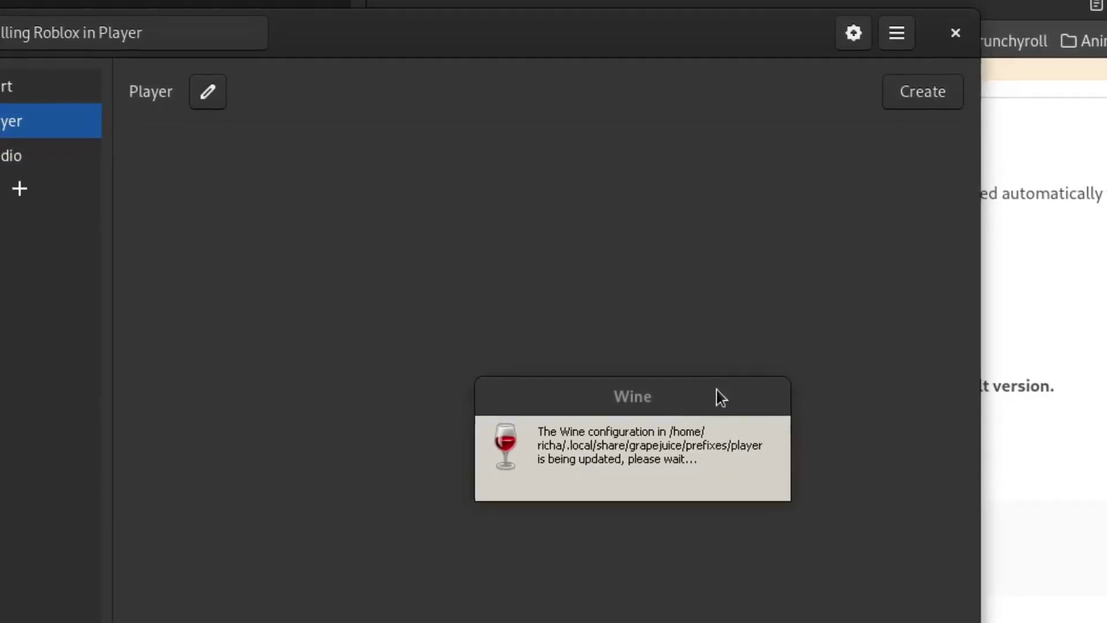
pyautogui.moveTo(716, 396); pyautogui.dragTo(598, 346)
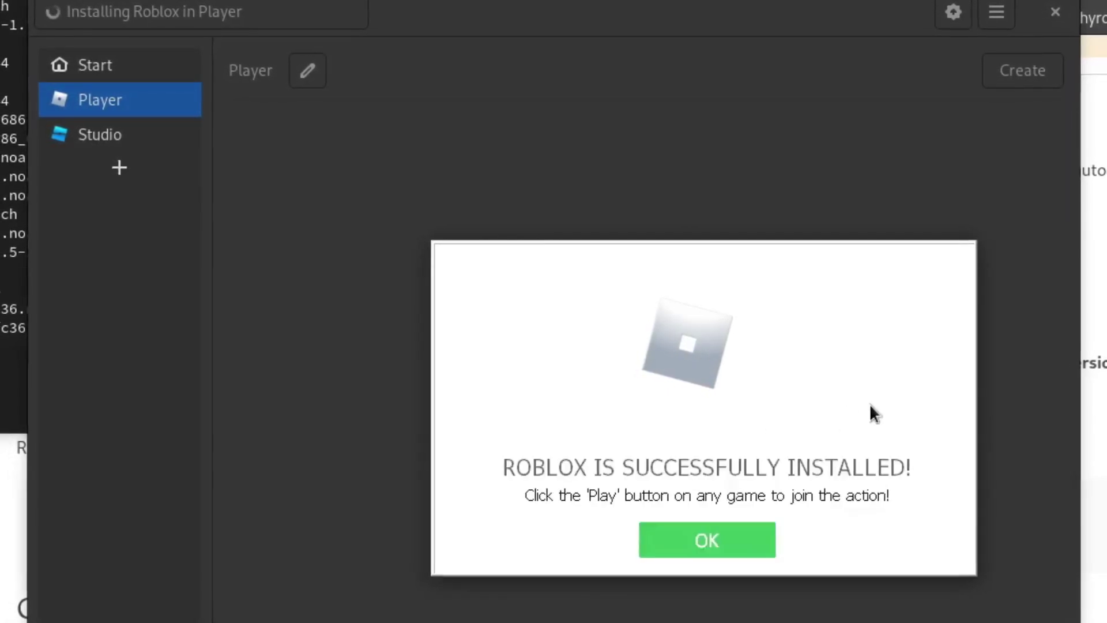
pyautogui.click(755, 533)
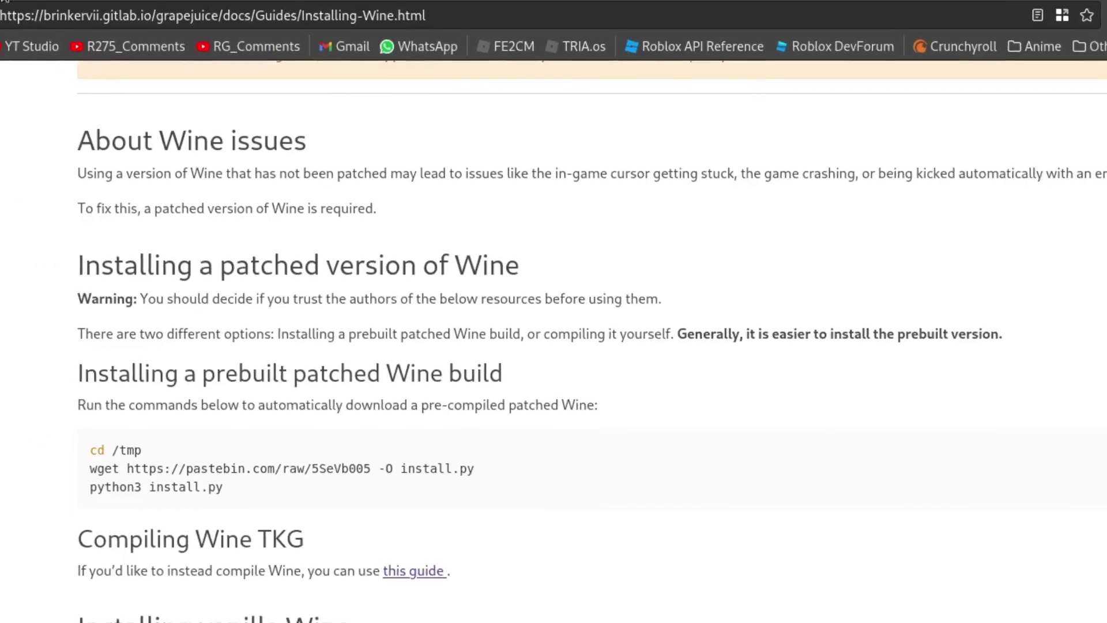
# Switch to the Roblox tab, go to Home and browse down to Flood Escape 2
pyautogui.click(9, 22)
pyautogui.click(54, 127)
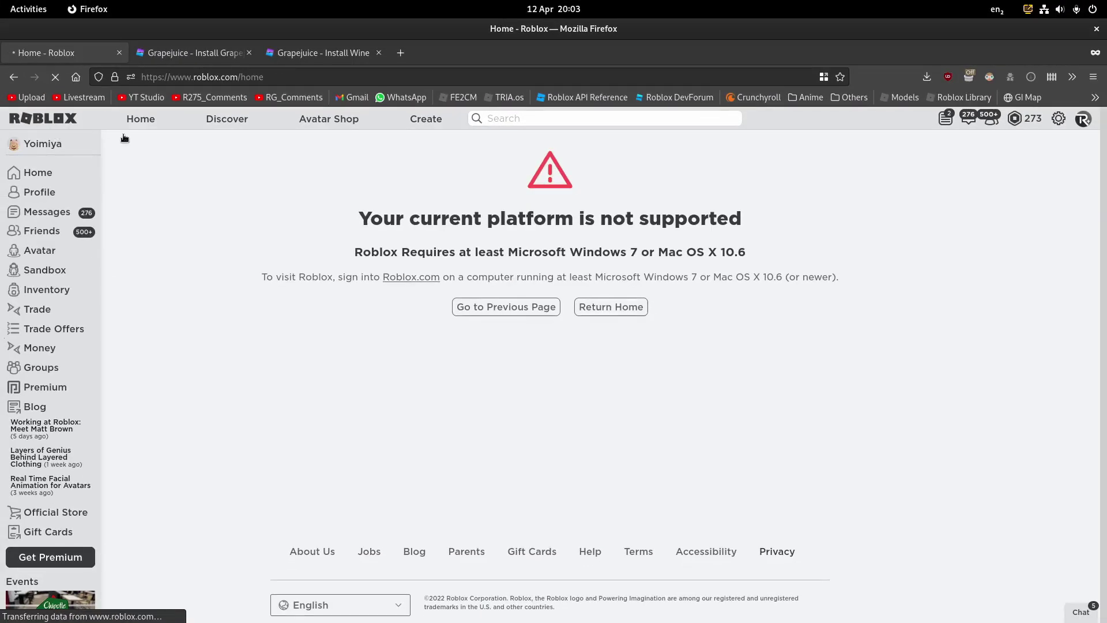
pyautogui.scroll(-2, 364, 305)
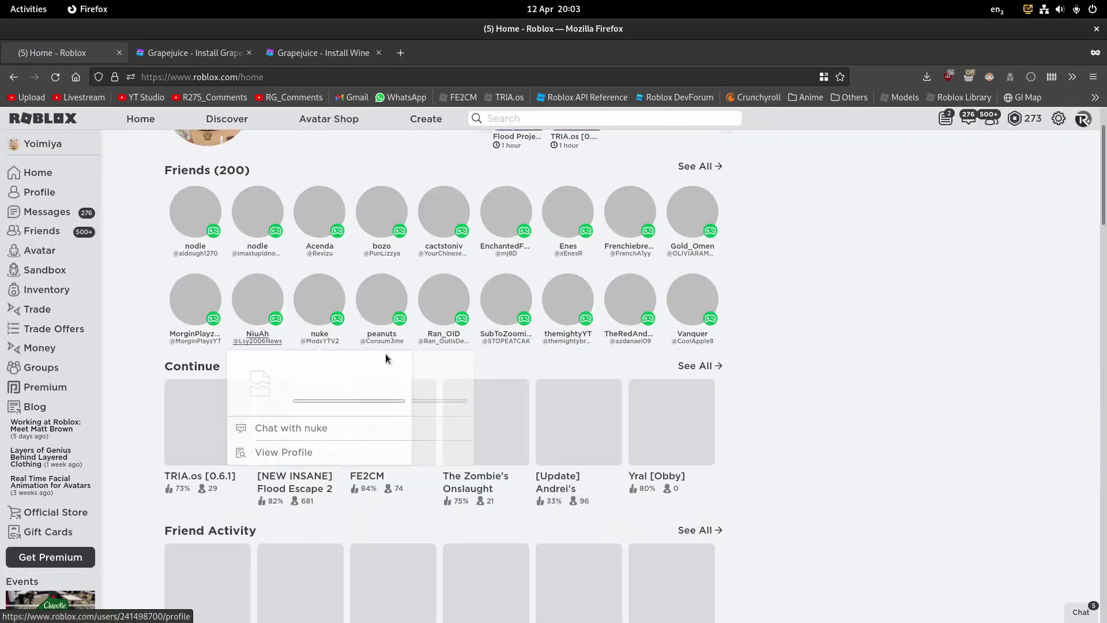
pyautogui.moveTo(642, 289)
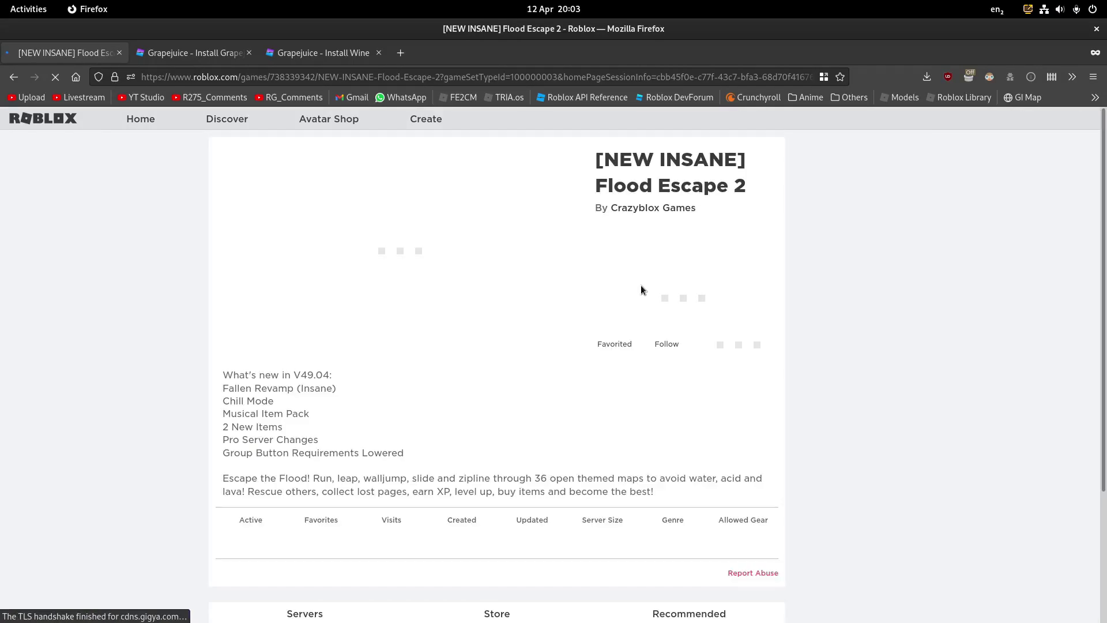
pyautogui.scroll(-11, 641, 289)
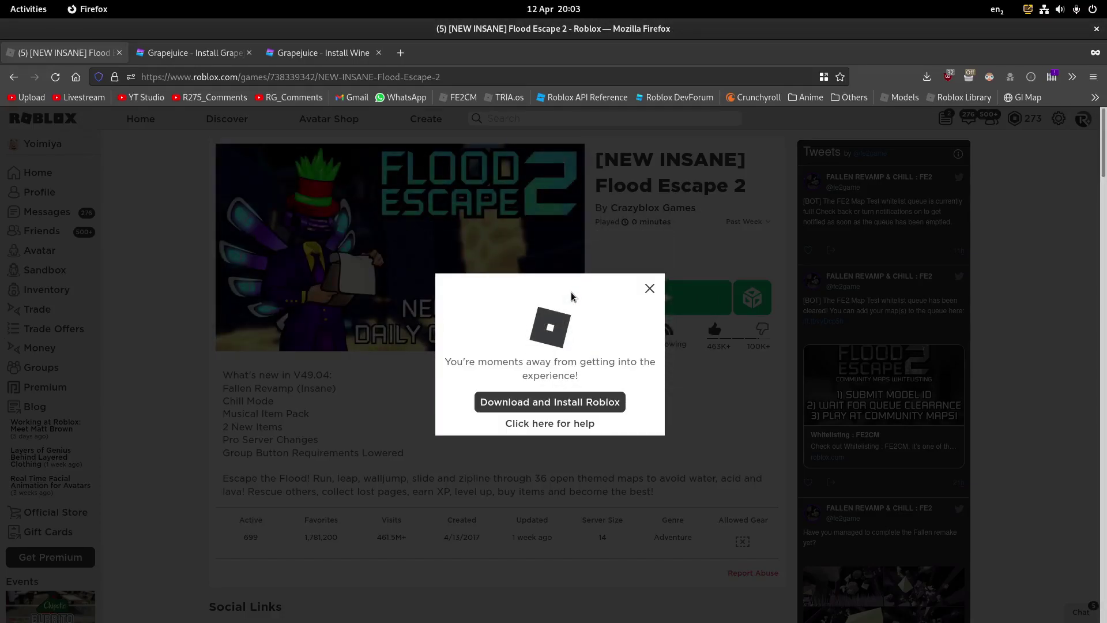
pyautogui.press('super')
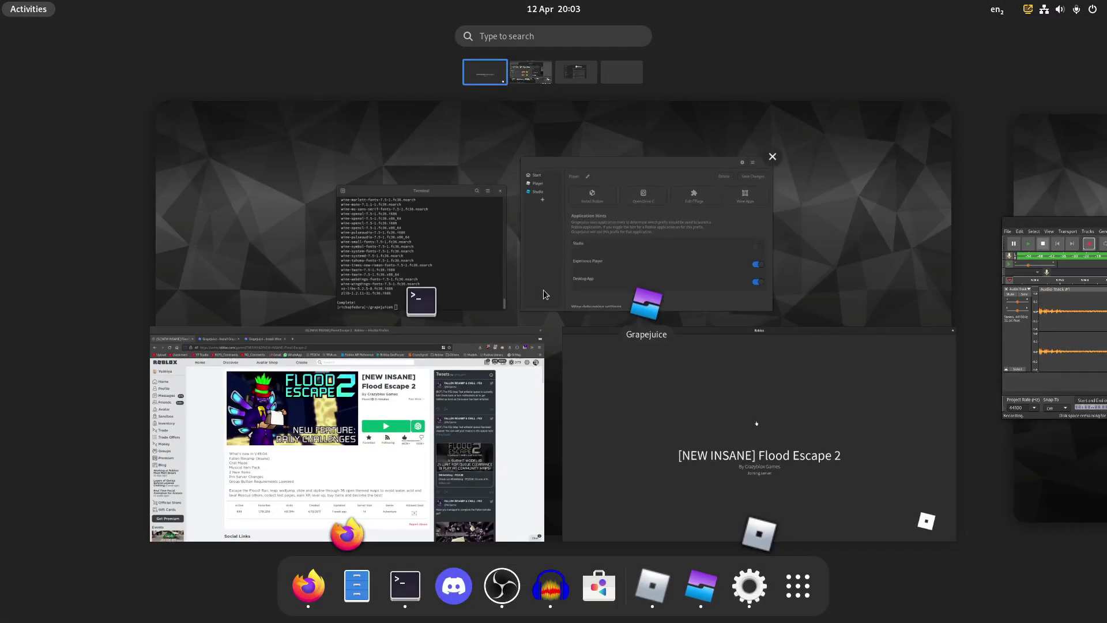
pyautogui.click(552, 283)
pyautogui.scroll(-10, 381, 317)
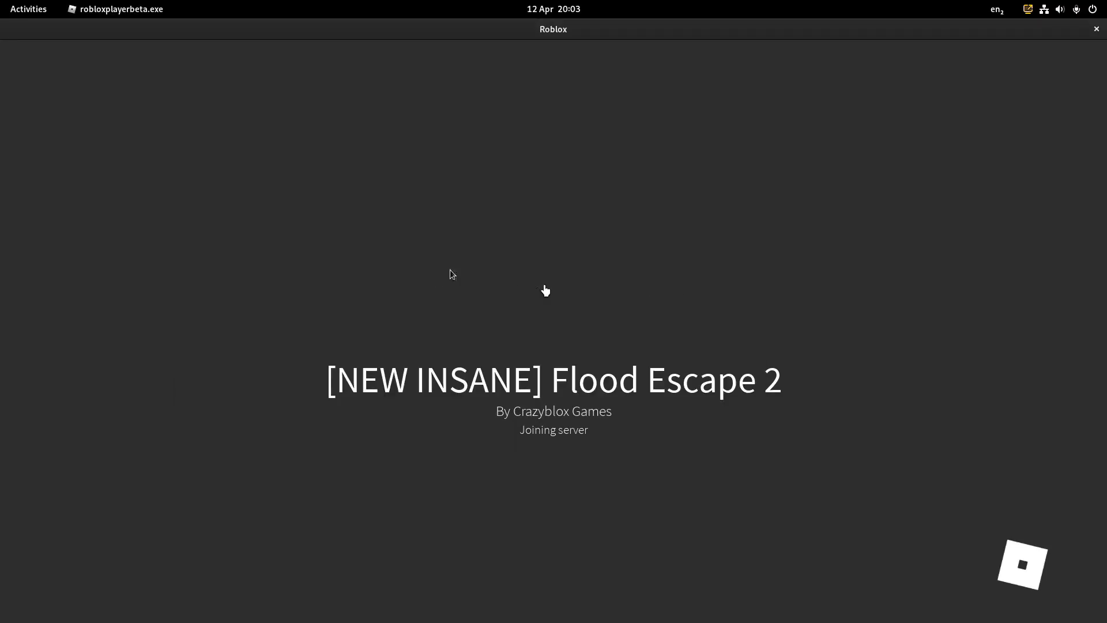
pyautogui.press('super')
pyautogui.click(717, 388)
# Lower the Roblox game volume to its minimum in the in-game settings
pyautogui.press('super')
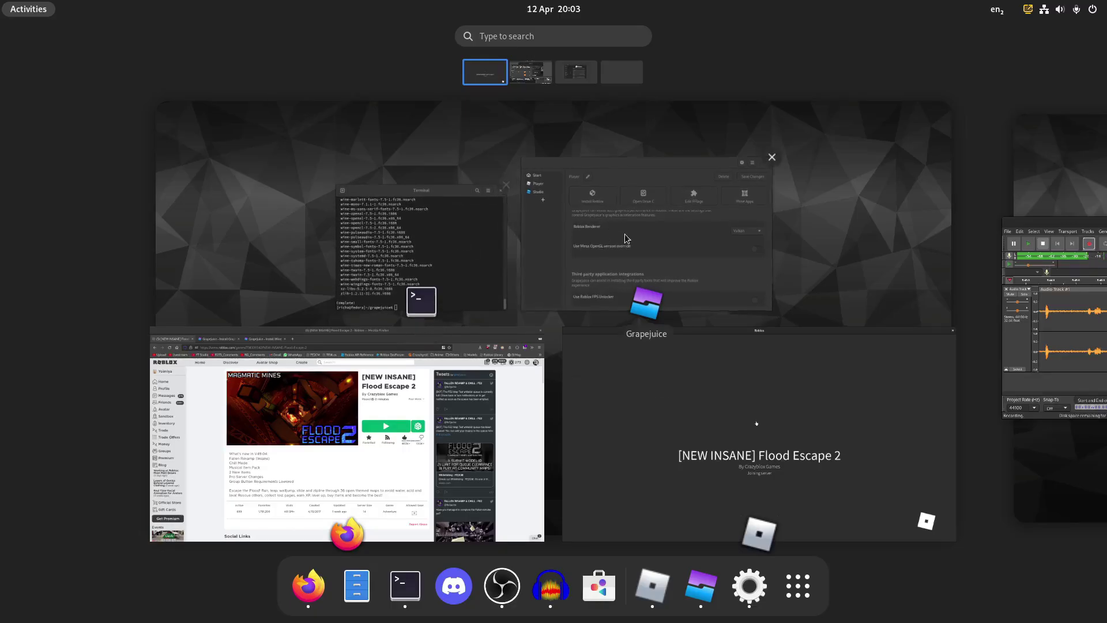
pyautogui.click(597, 237)
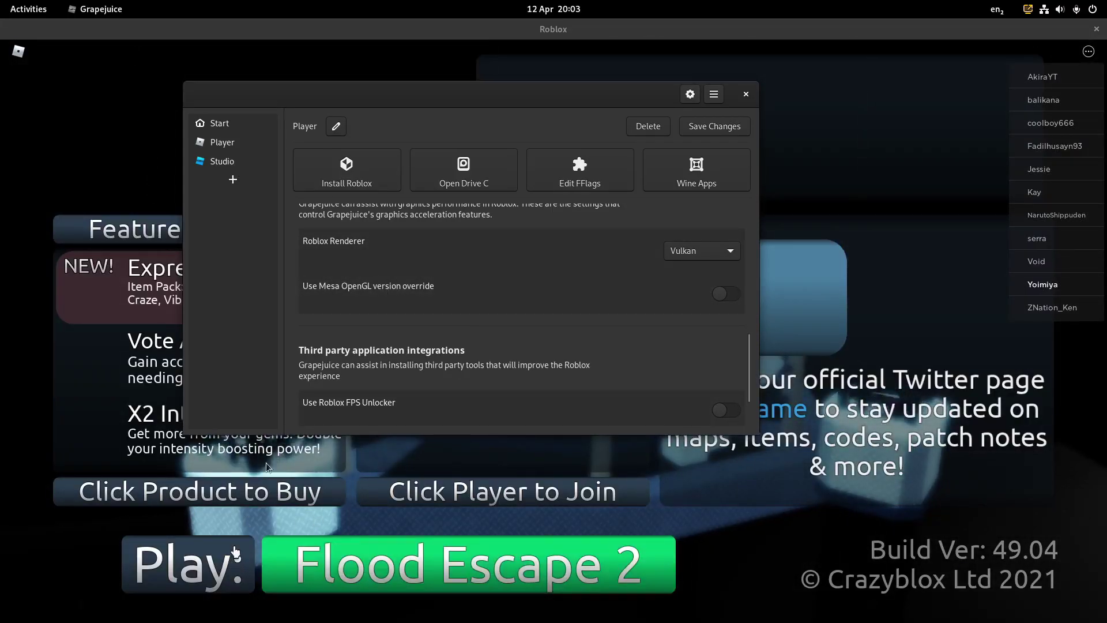
pyautogui.click(266, 467)
pyautogui.click(18, 51)
pyautogui.click(454, 156)
pyautogui.click(543, 306)
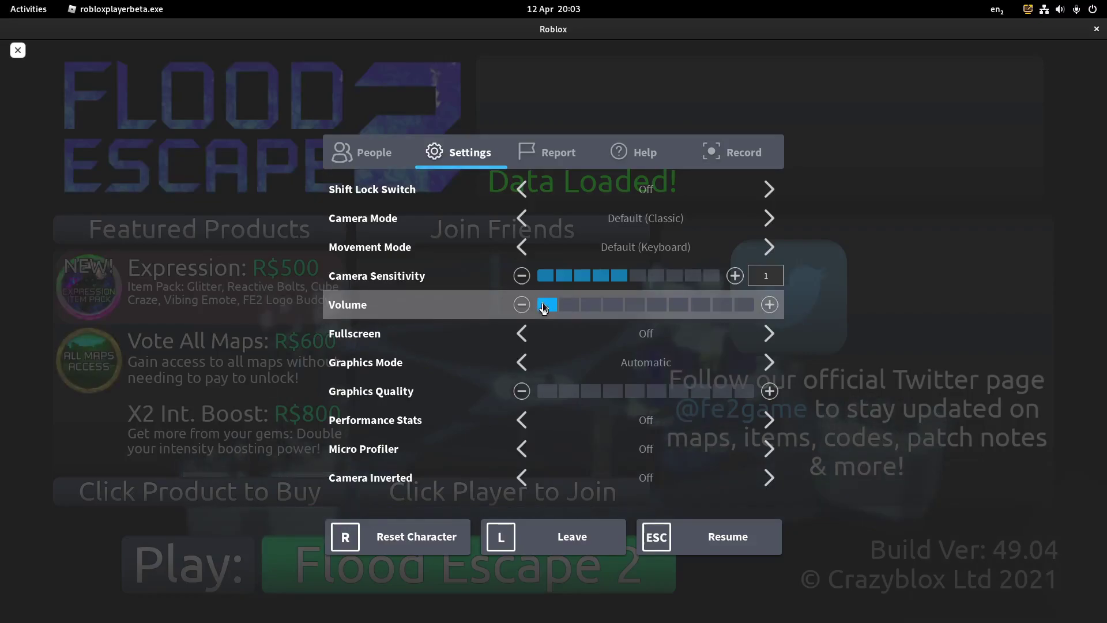
pyautogui.press('Escape')
# Toggle Grapejuice's Mesa OpenGL override on and off, then return to the Roblox game
pyautogui.hotkey('alt', 'Tab')
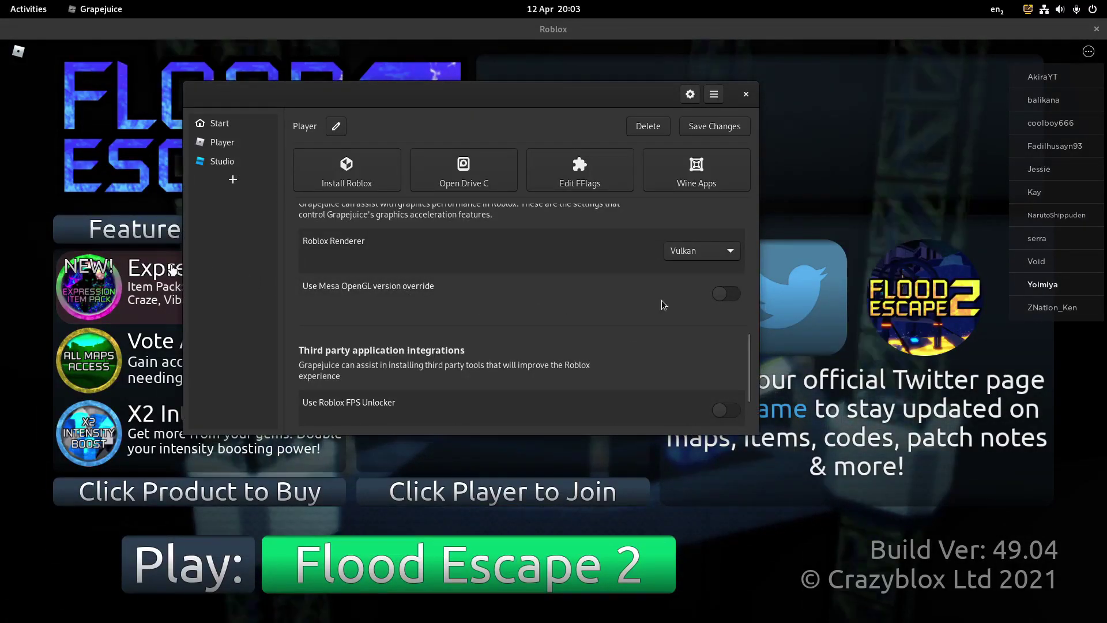
pyautogui.click(726, 294)
pyautogui.click(726, 295)
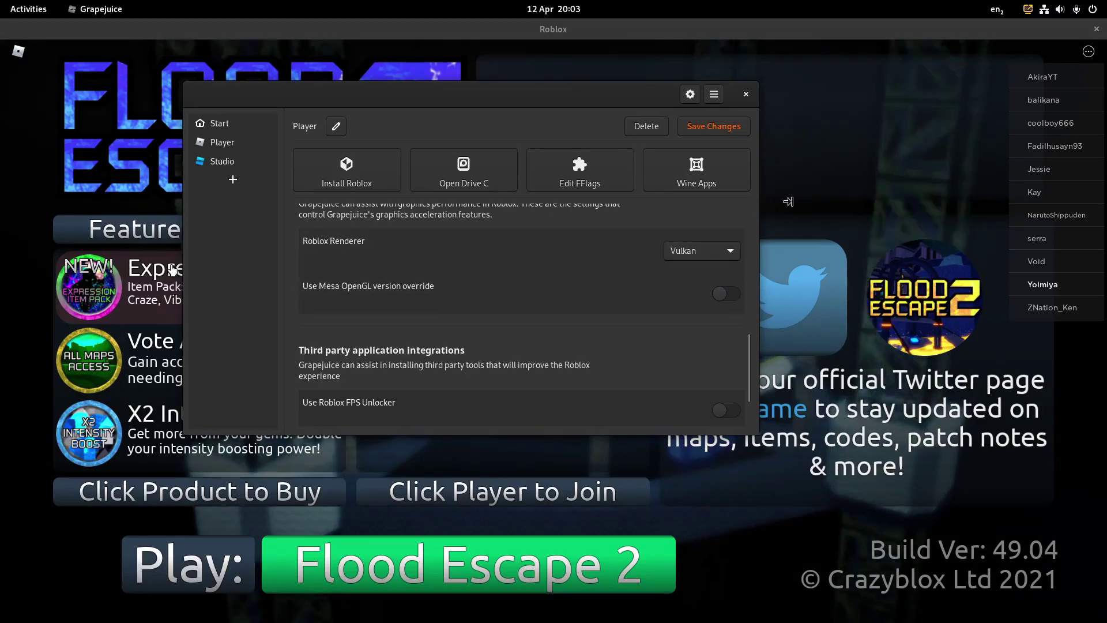
pyautogui.click(855, 153)
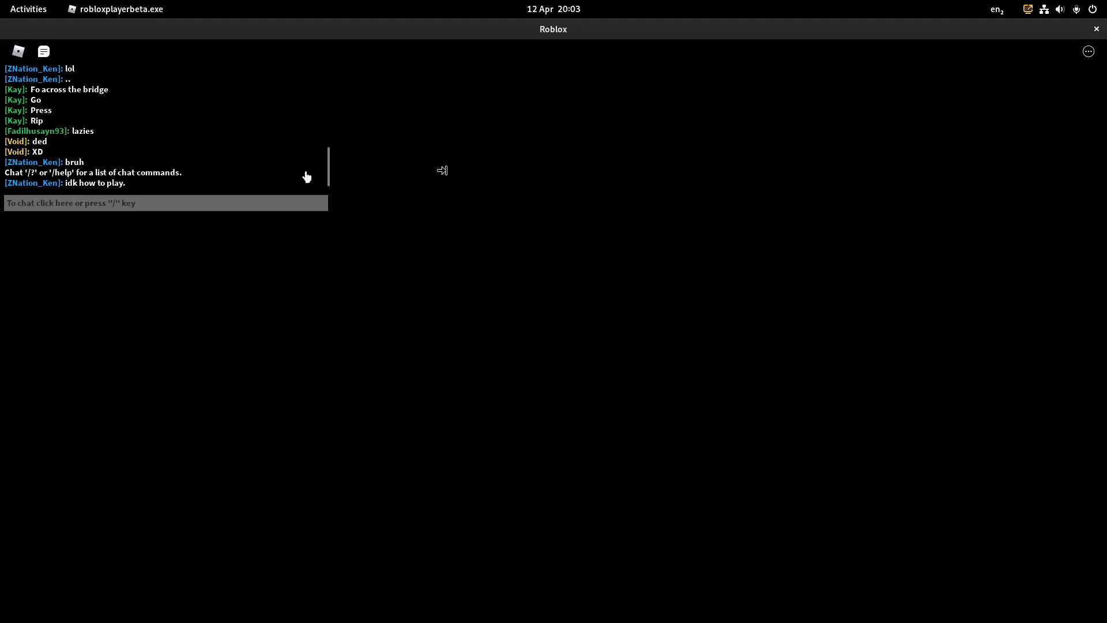
# Dismiss the daily bonus and Goals popups, then walk the avatar around the Flood Escape 2 lobby
pyautogui.click(525, 436)
pyautogui.click(533, 507)
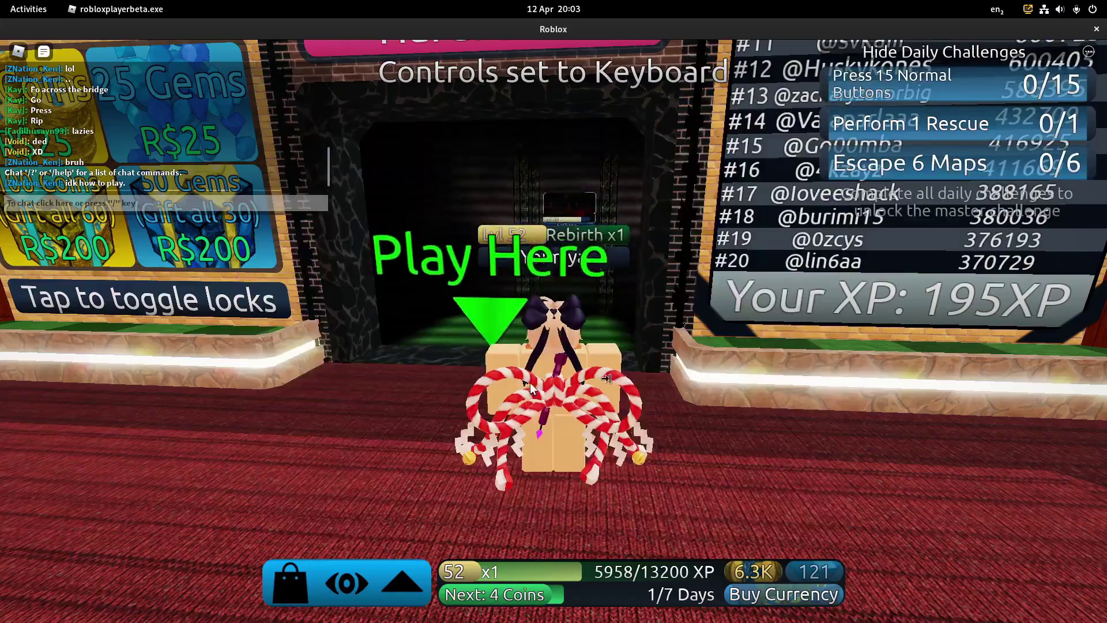
pyautogui.press('w')
pyautogui.press('d')
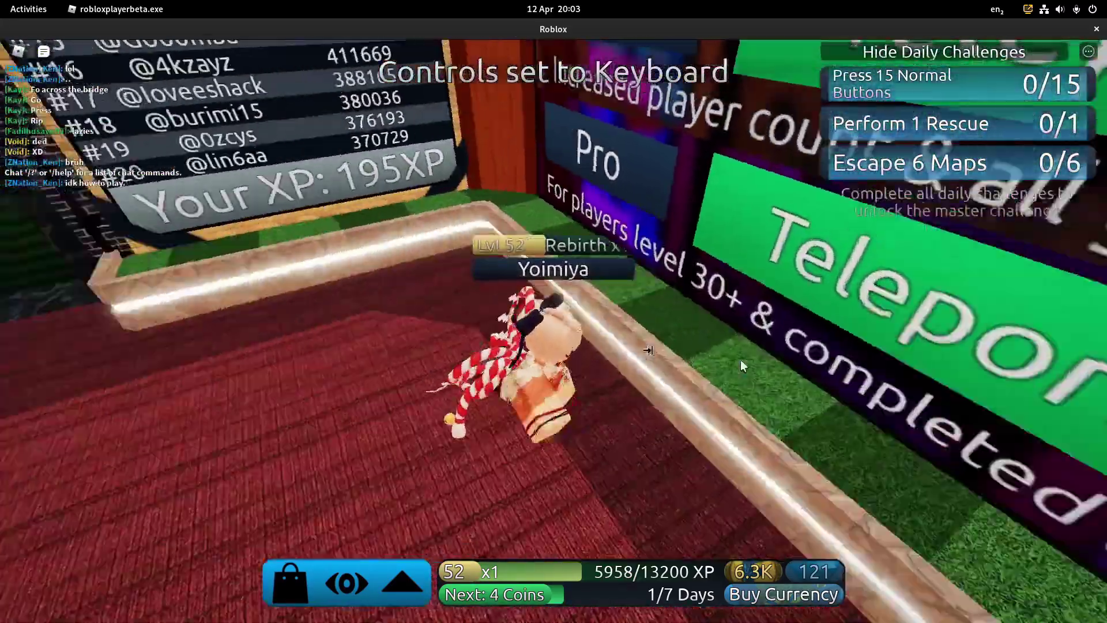
pyautogui.press('a')
pyautogui.press('d')
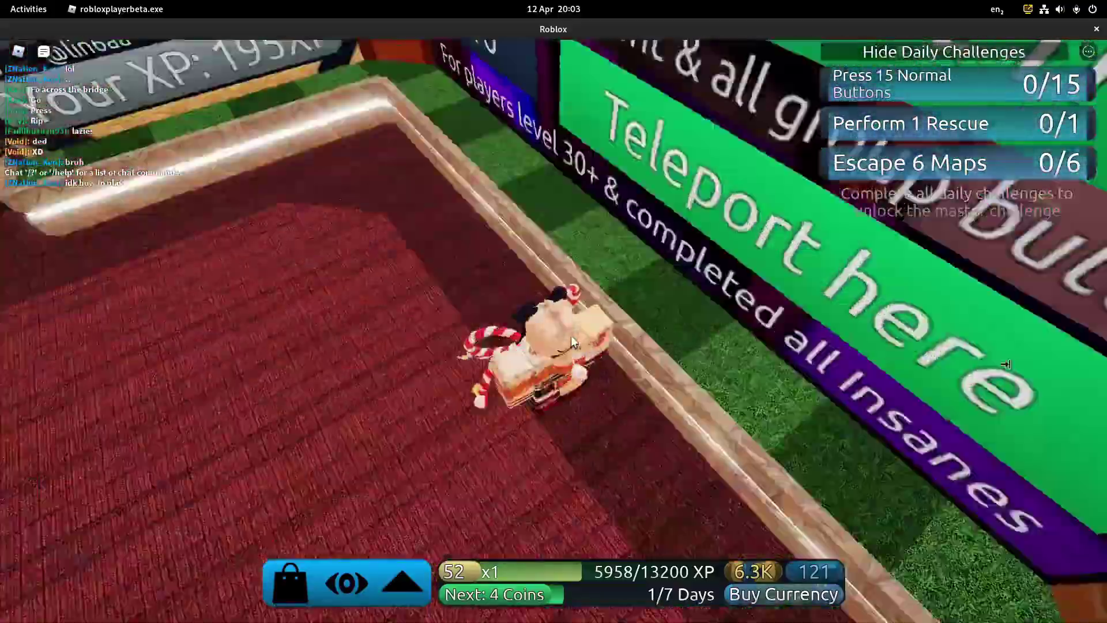
pyautogui.press('shift')
pyautogui.press('w')
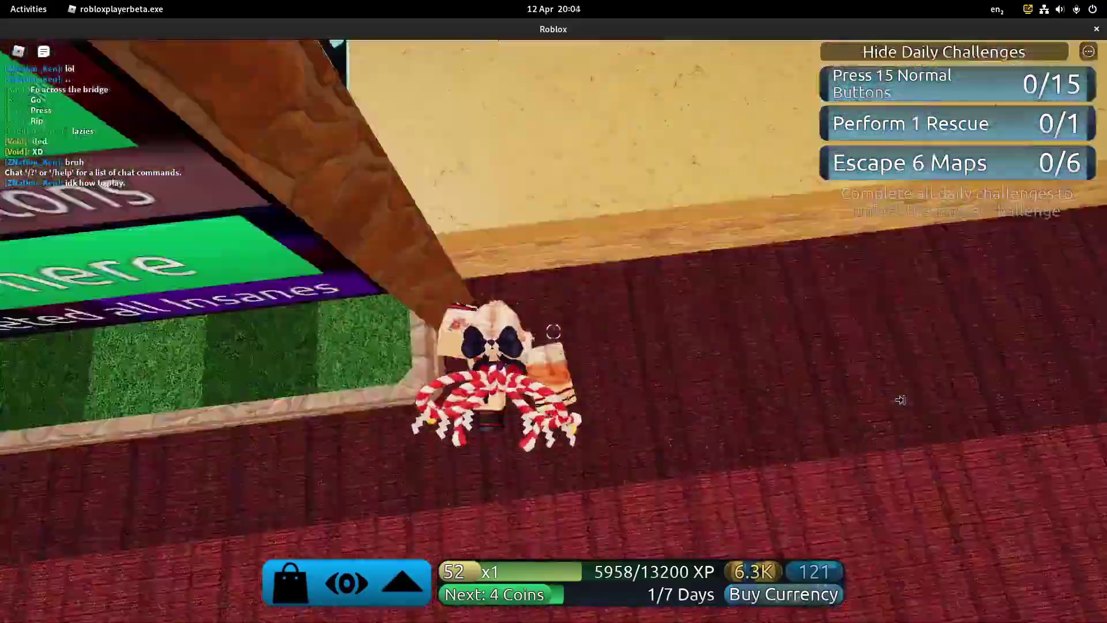
pyautogui.press('shift')
pyautogui.press('d')
pyautogui.moveTo(942, 382); pyautogui.dragTo(279, 316)
pyautogui.press('w')
pyautogui.press('space')
pyautogui.press('shift')
pyautogui.press('w')
pyautogui.press('shift')
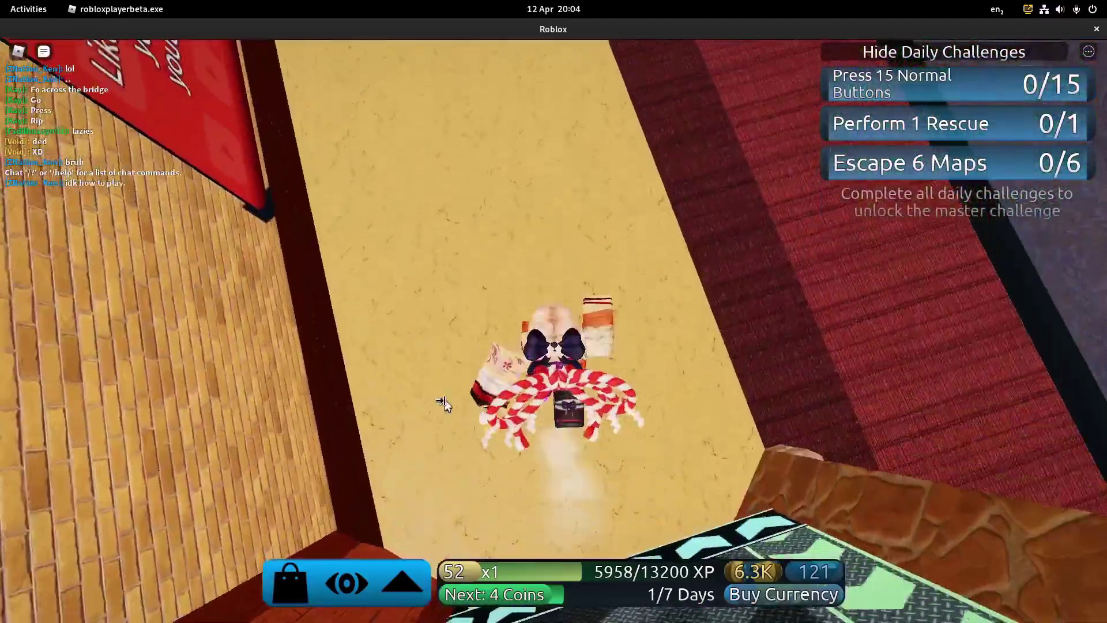
# Set Roblox graphics quality manually to five bars and resume the game
pyautogui.press('Escape')
pyautogui.click(459, 152)
pyautogui.click(695, 394)
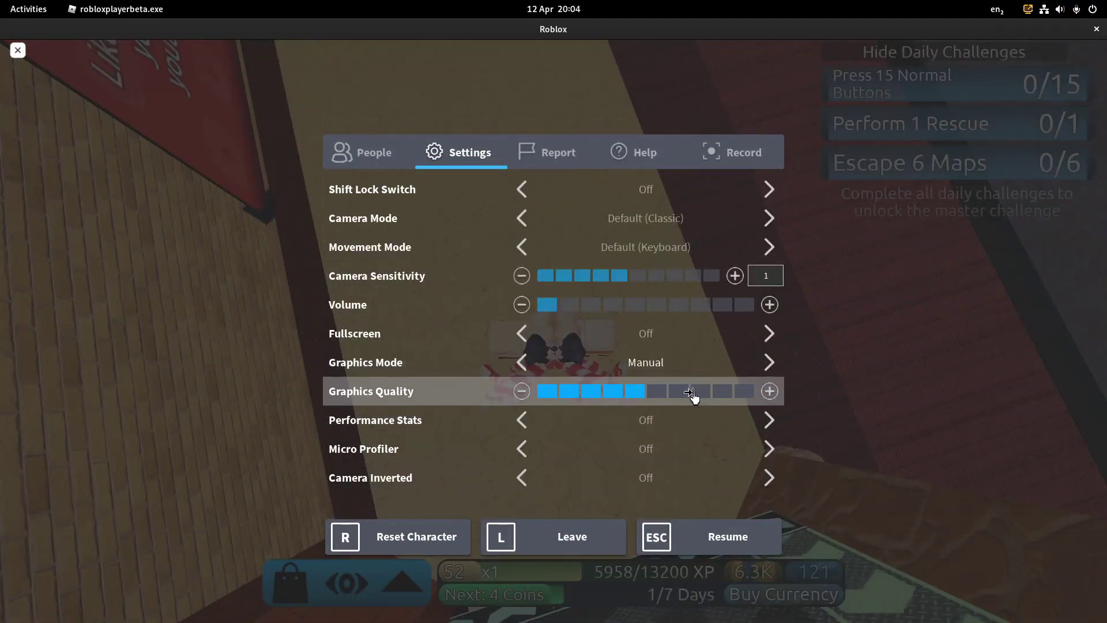
pyautogui.press('Escape')
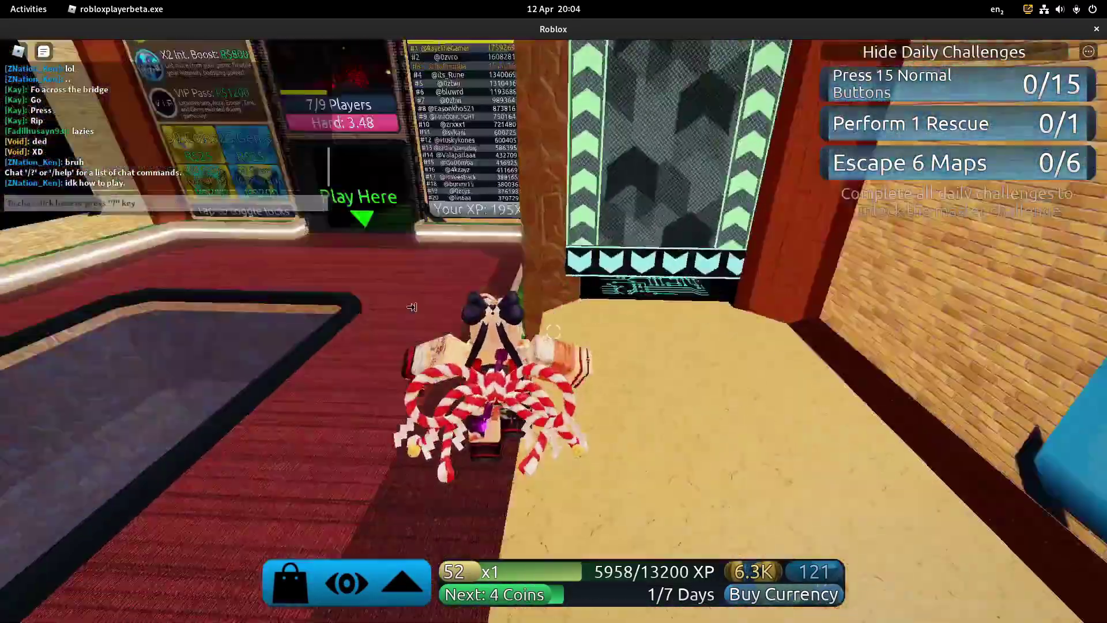
# Run and jump the avatar along the yellow ledge and across the lobby floor
pyautogui.press('w')
pyautogui.press('shift')
pyautogui.press('w')
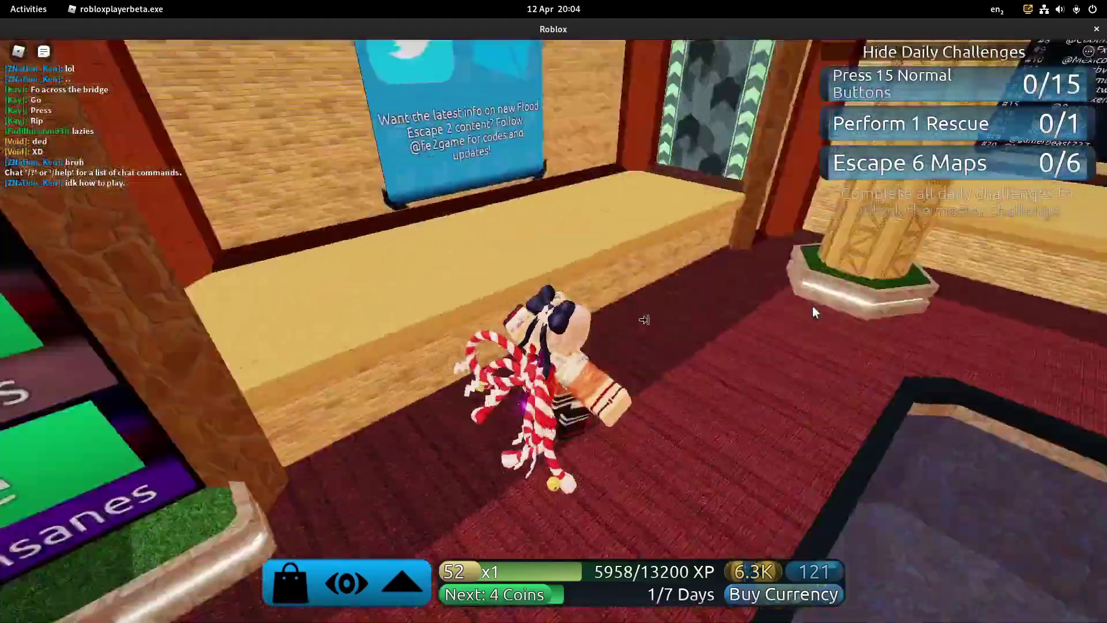
pyautogui.press('space')
pyautogui.press('w')
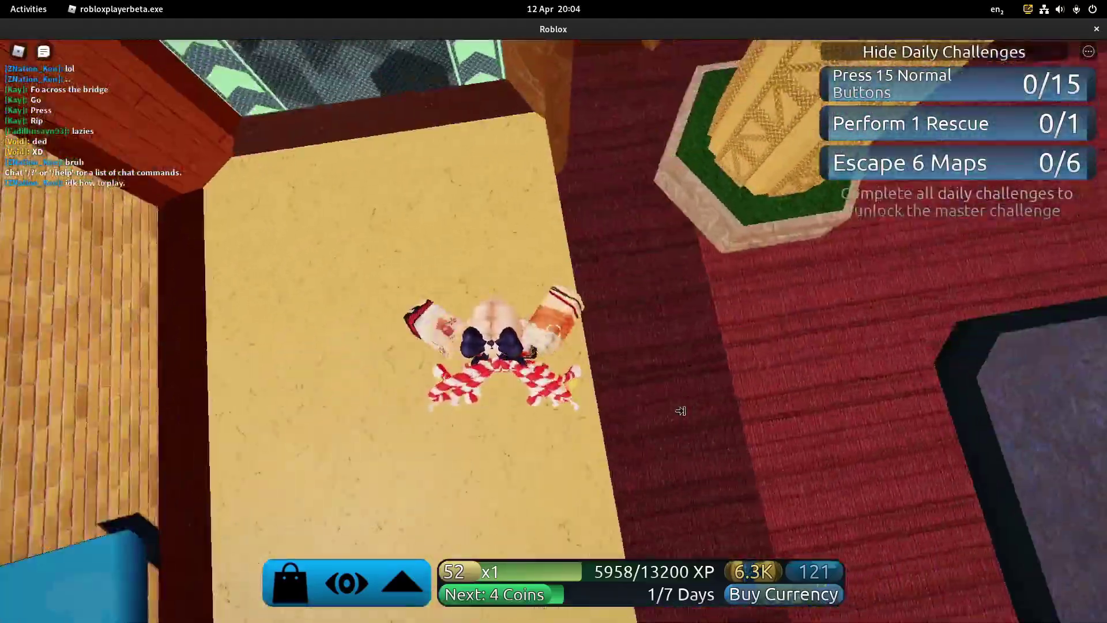
pyautogui.press('space')
pyautogui.press('w')
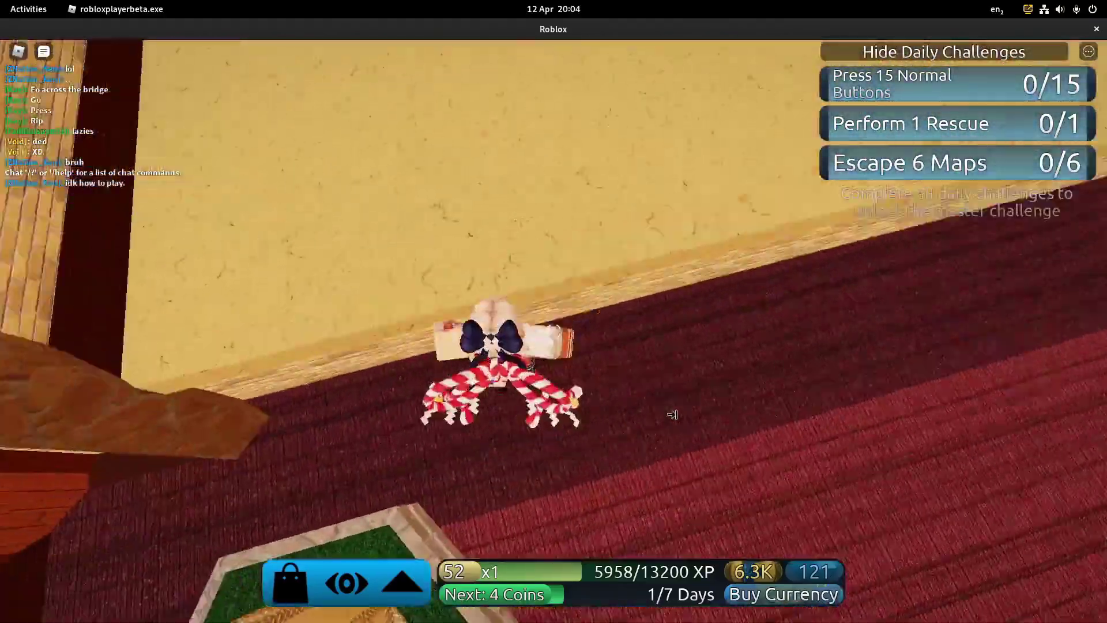
pyautogui.press('shift')
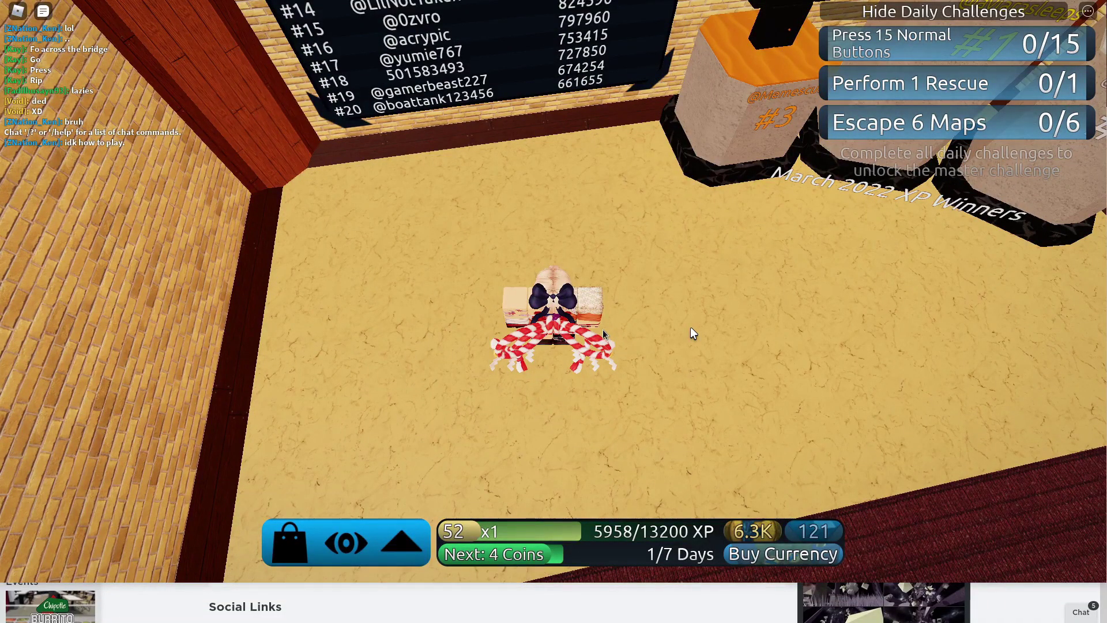
# Return to Firefox and open the patched Wine guide from the Install Grapejuice on Fedora page
pyautogui.press('super')
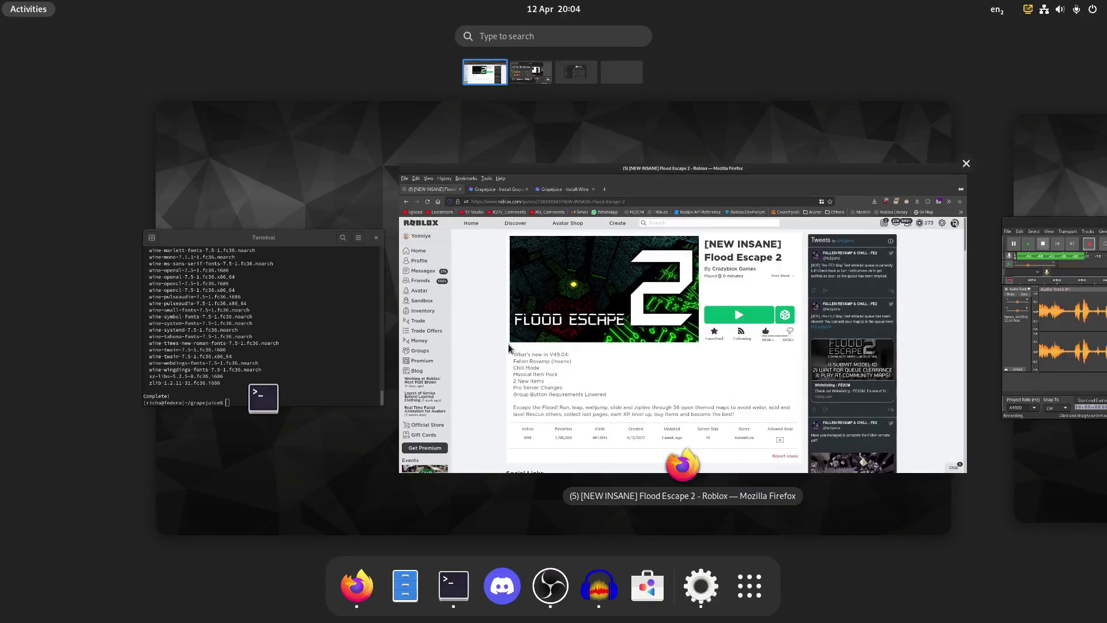
pyautogui.press('super')
pyautogui.press('super')
pyautogui.press('super')
pyautogui.hotkey('alt', 'Tab')
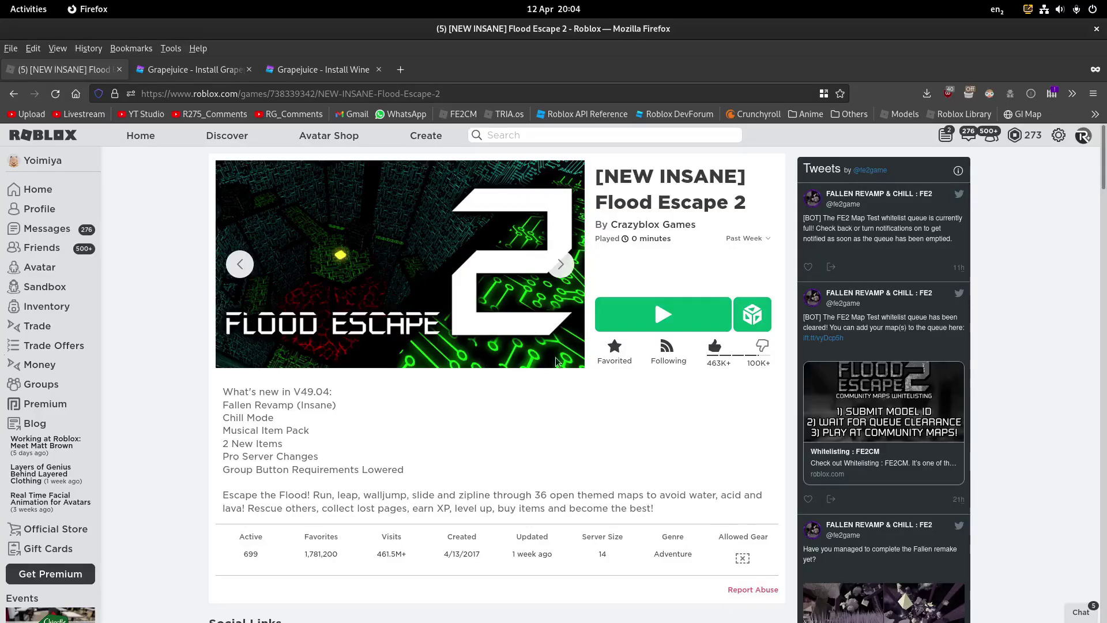
pyautogui.press('super')
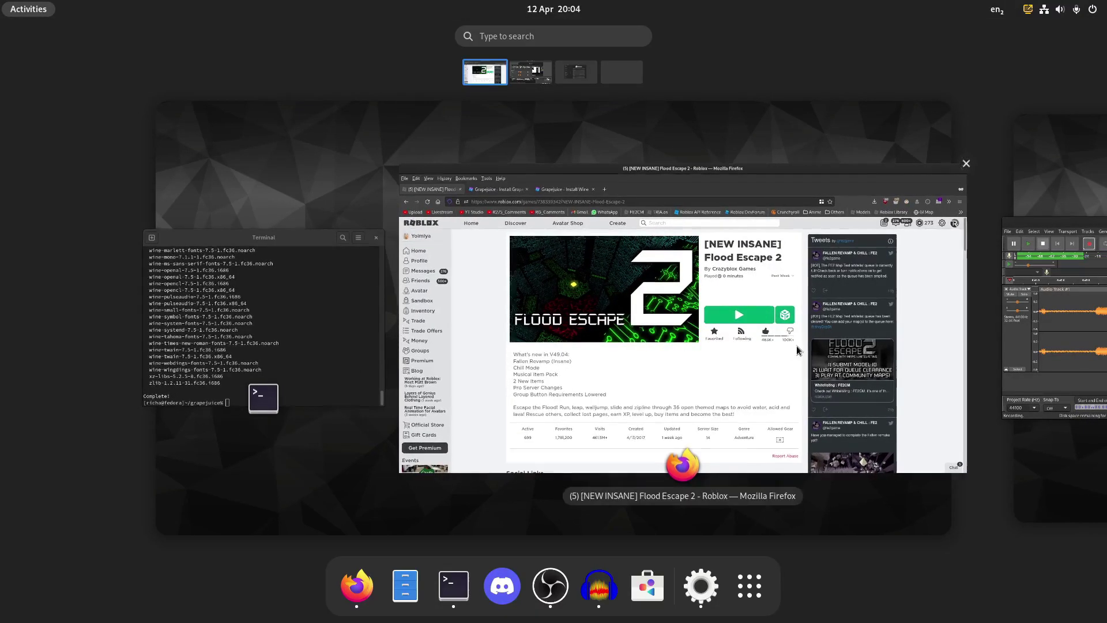
pyautogui.scroll(-1, 794, 350)
pyautogui.scroll(1, 794, 350)
pyautogui.click(305, 174)
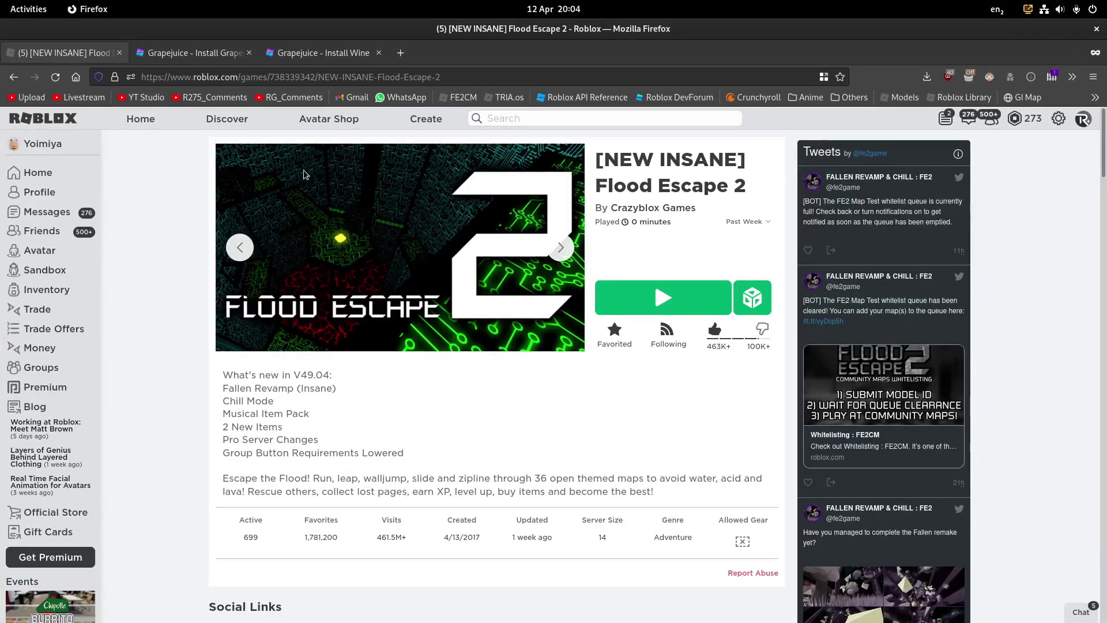
pyautogui.click(297, 58)
pyautogui.click(200, 56)
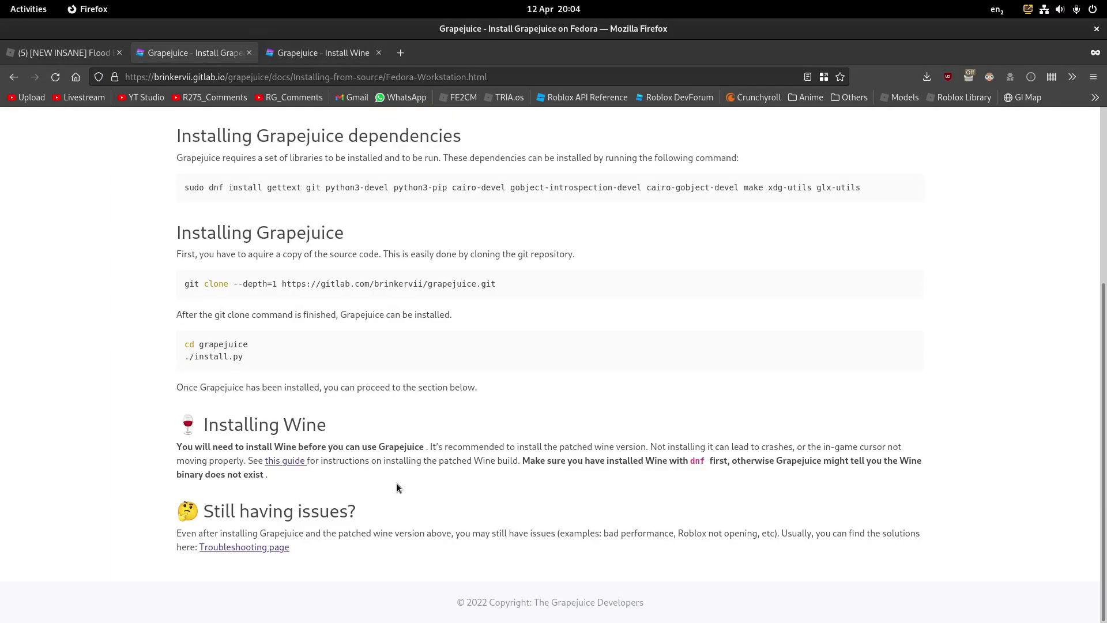
pyautogui.click(285, 460)
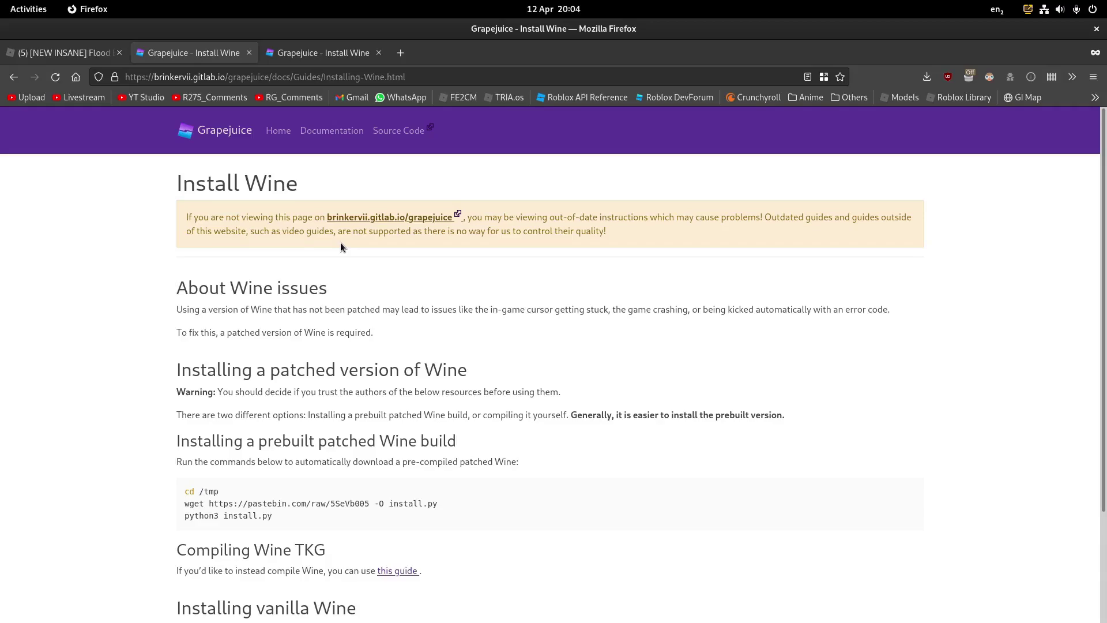
# Copy the three prebuilt patched-Wine commands into the terminal, run them, and check the output
pyautogui.scroll(-2, 341, 246)
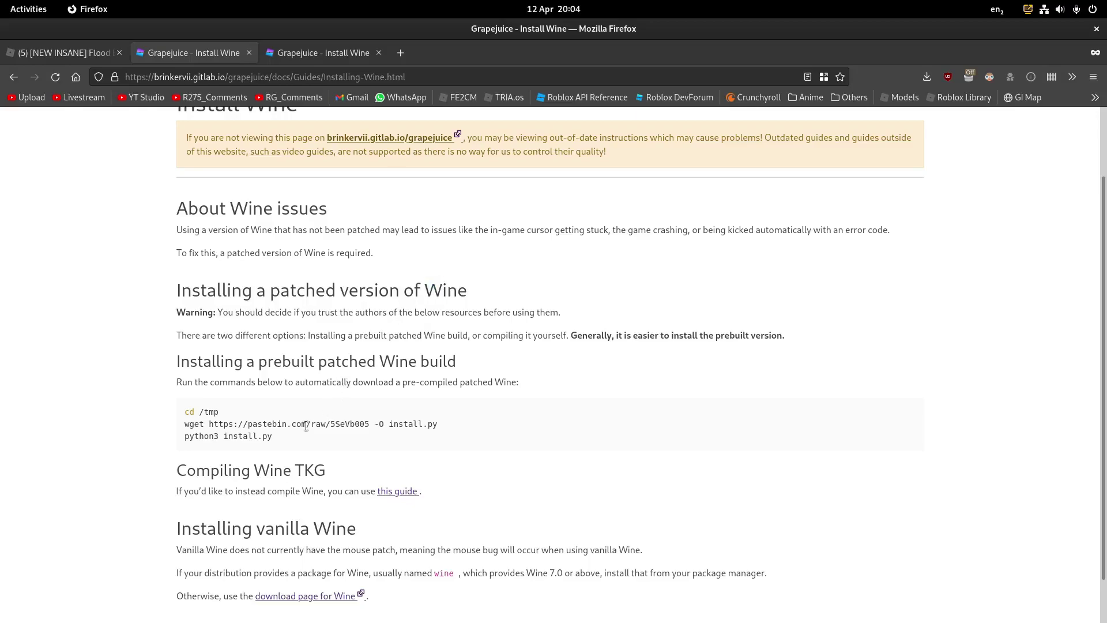
pyautogui.moveTo(284, 442); pyautogui.dragTo(185, 414)
pyautogui.hotkey('ctrl', 'c')
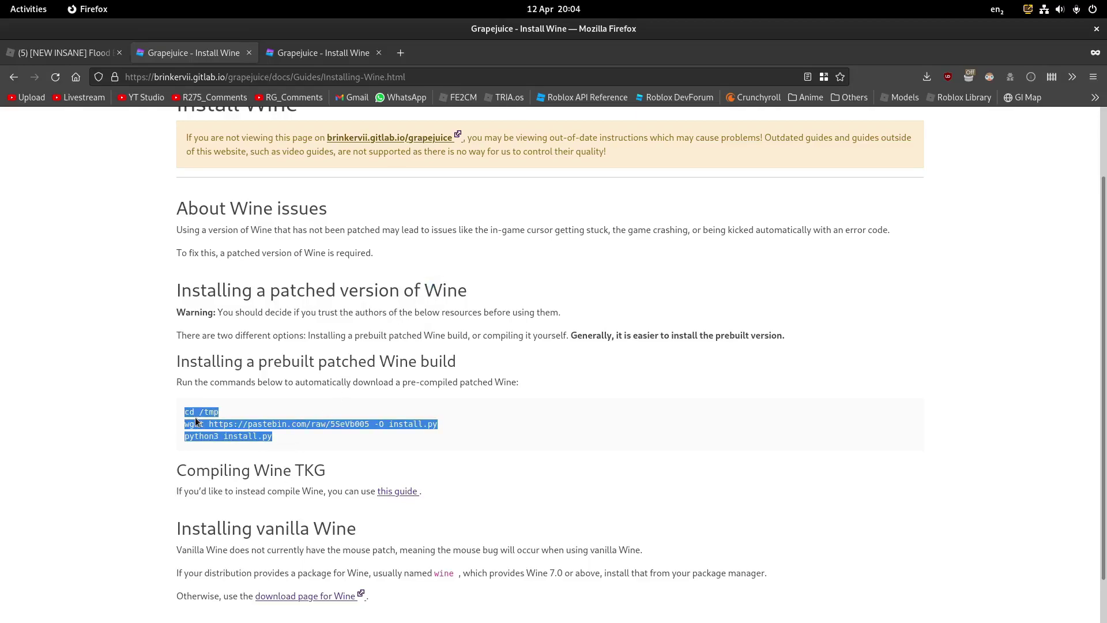
pyautogui.hotkey('alt', 'Tab')
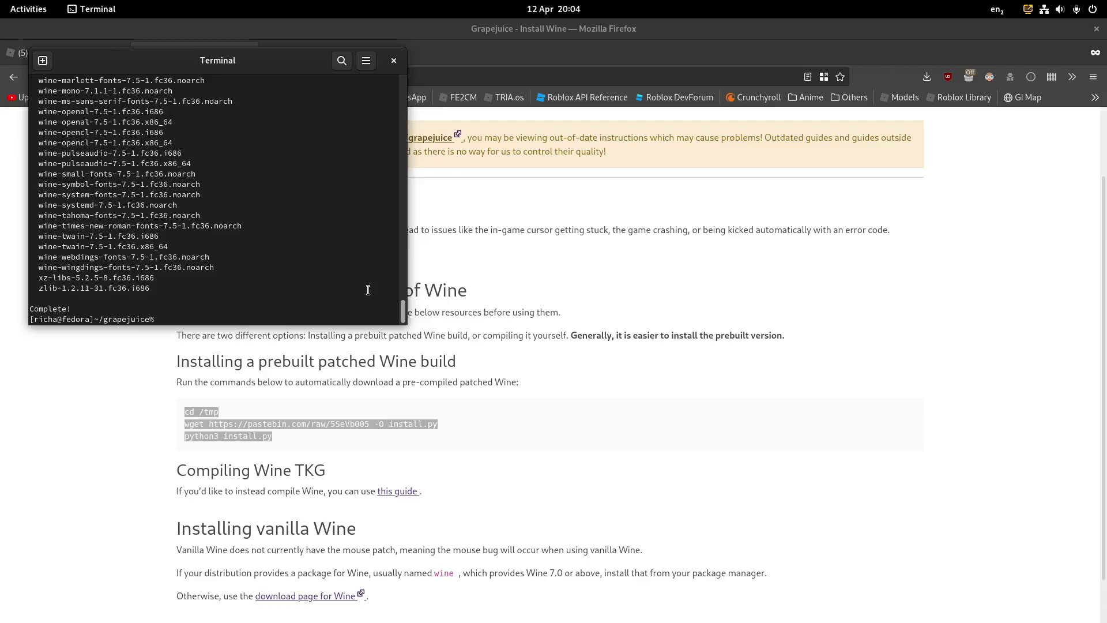
pyautogui.hotkey('ctrl', 'shift', 'v')
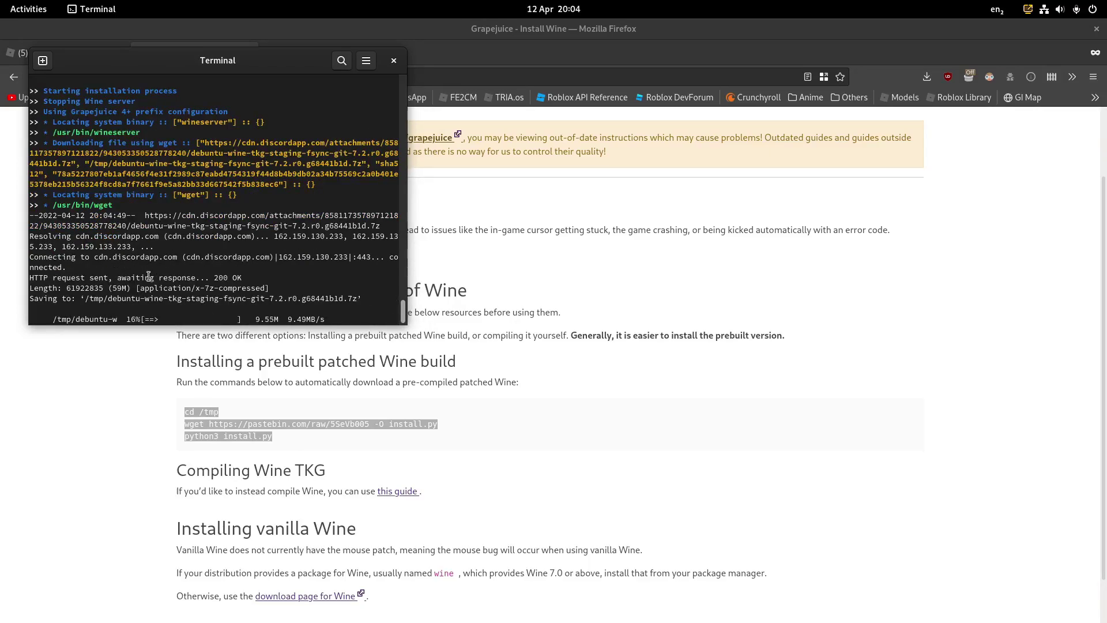
pyautogui.click(410, 382)
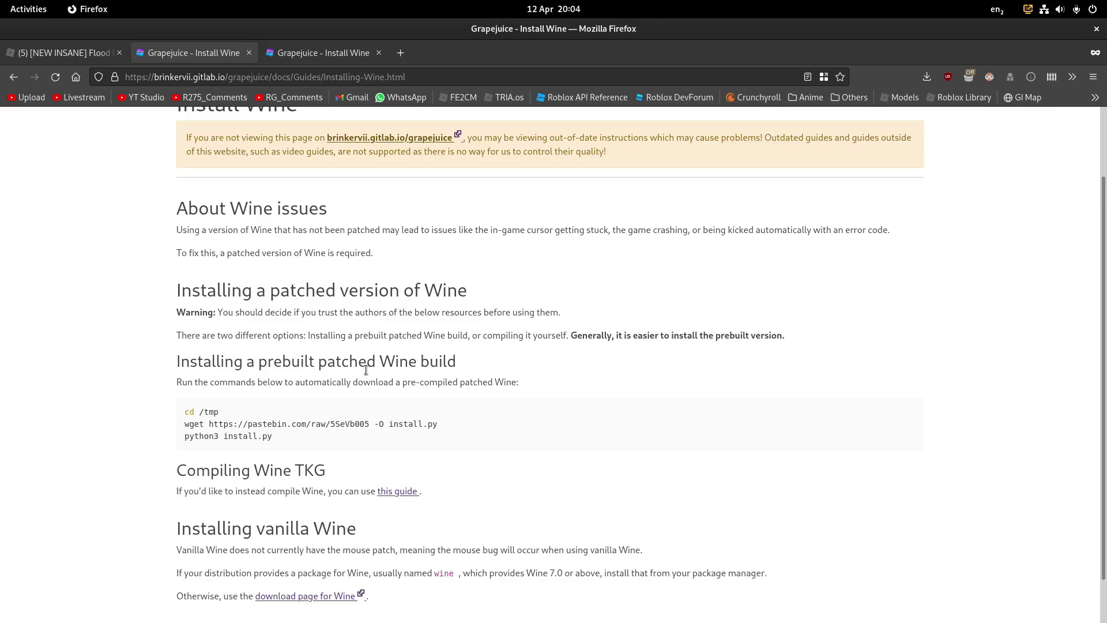
pyautogui.hotkey('alt', 'Tab')
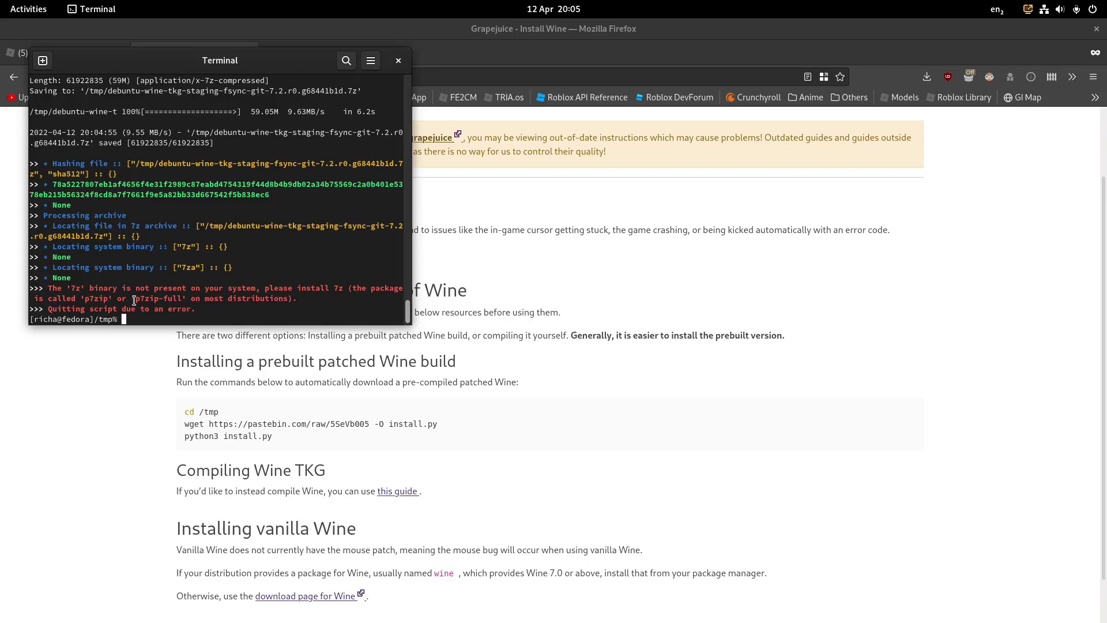
# Install p7zip with dnf, then download and run the patched Wine-TKG install.py from /tmp
pyautogui.moveTo(182, 297); pyautogui.dragTo(136, 298)
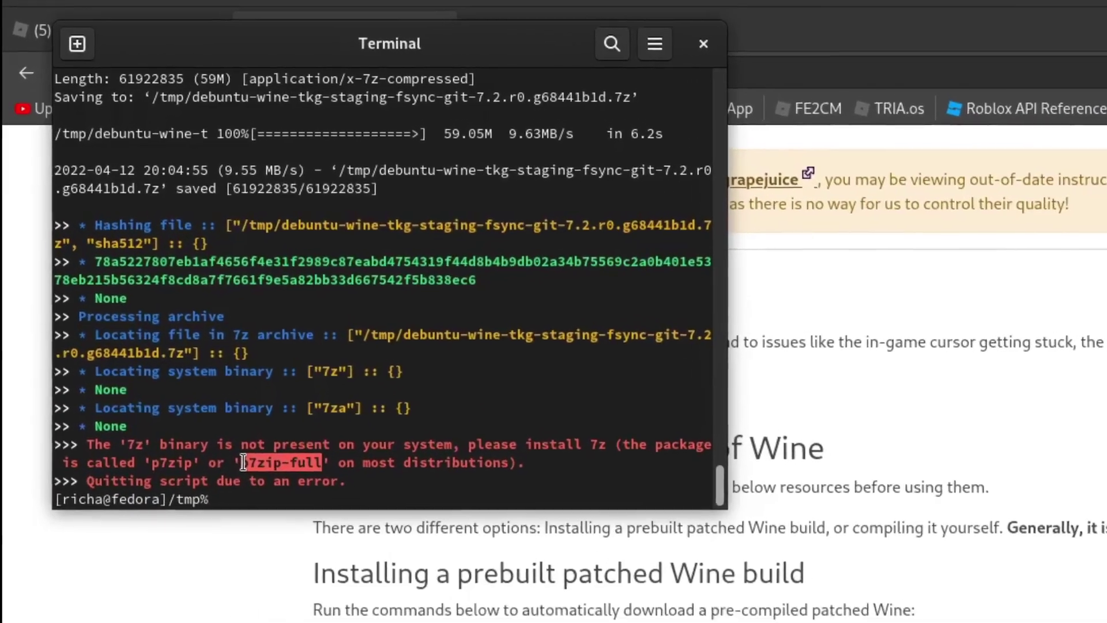
pyautogui.click(252, 473)
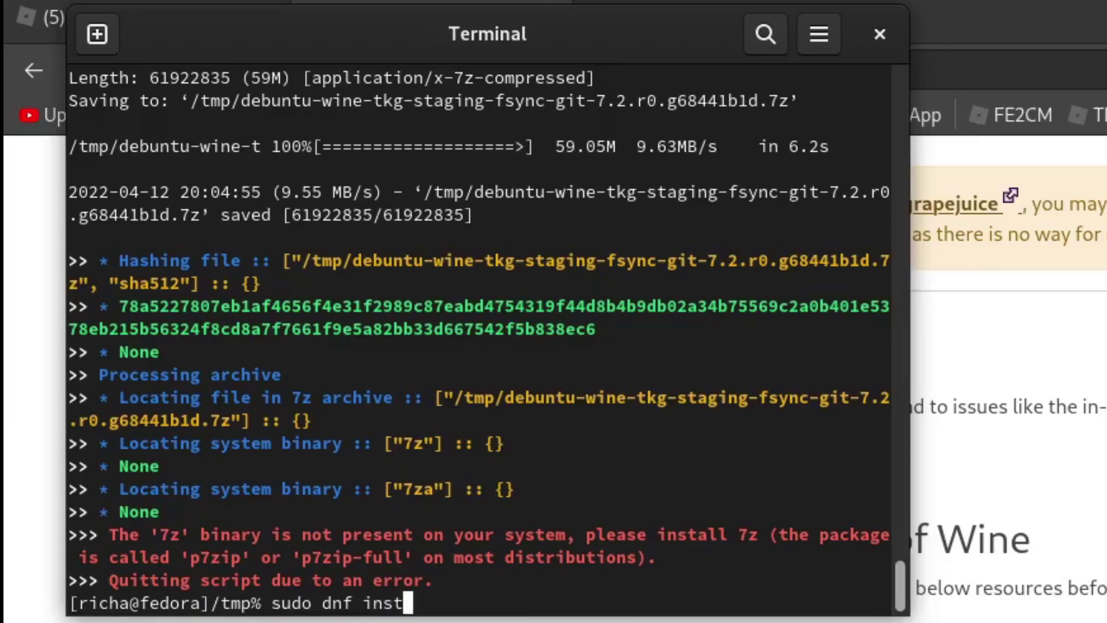
pyautogui.write('ip')
pyautogui.press('Return')
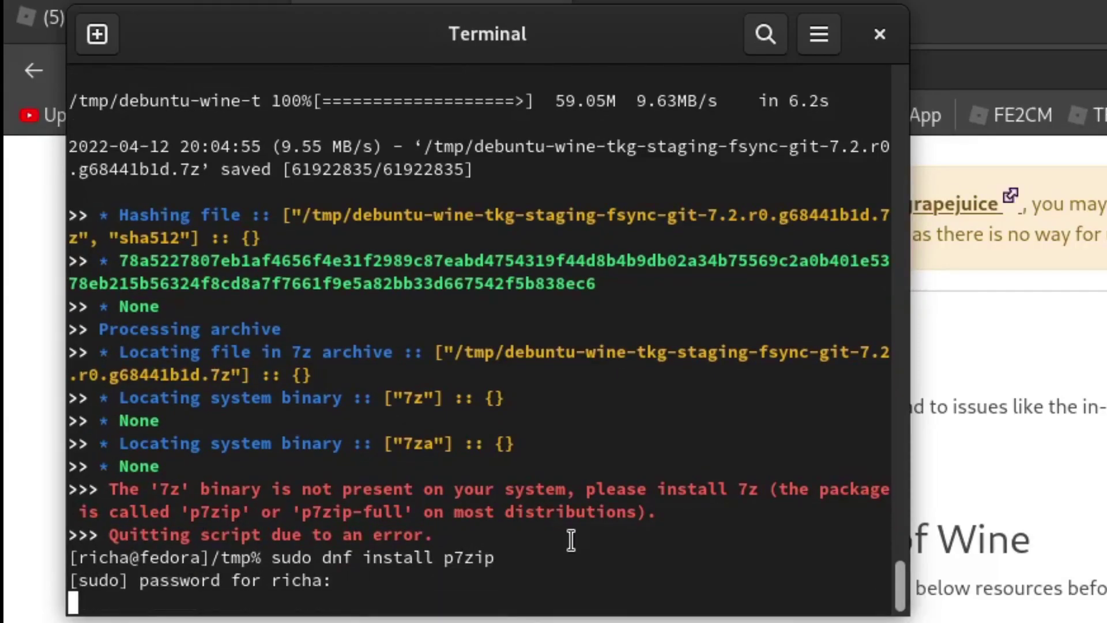
pyautogui.press('Return')
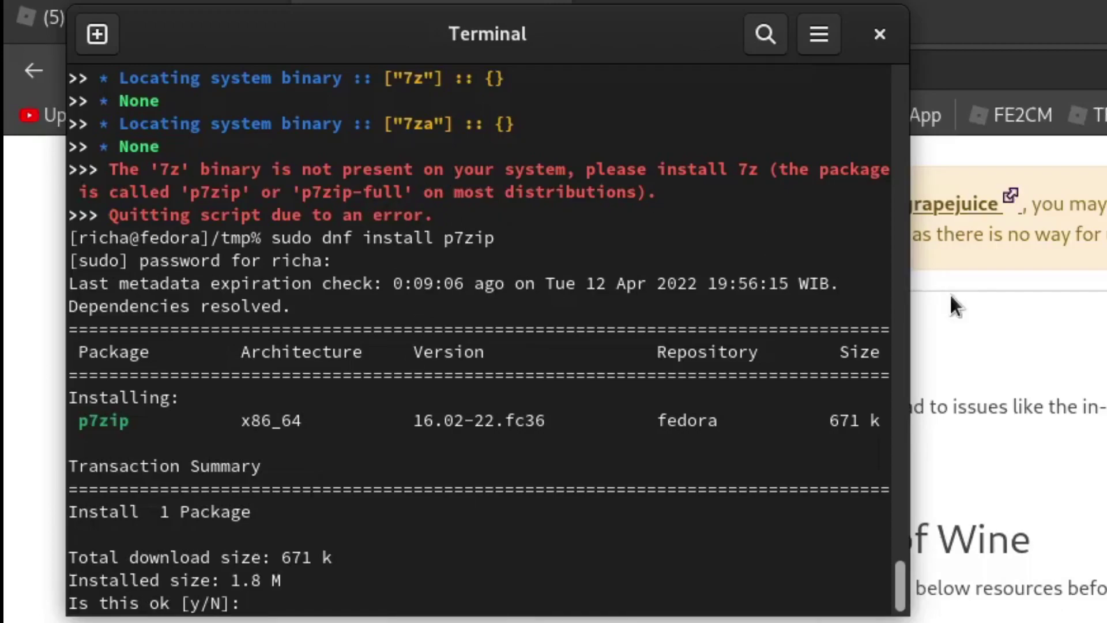
pyautogui.write('y')
pyautogui.press('Return')
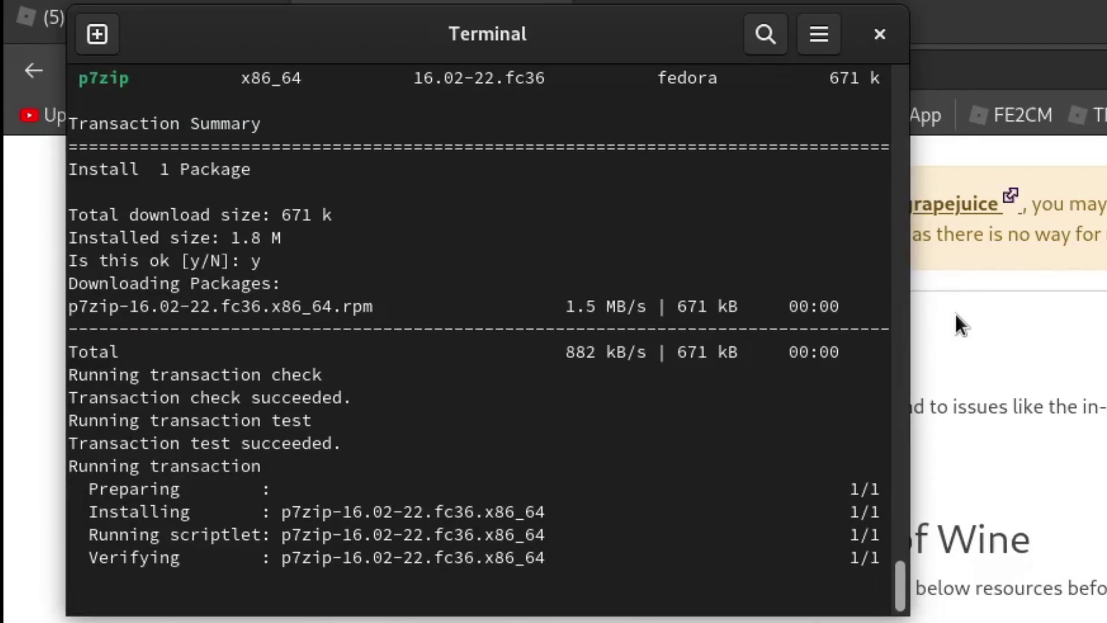
pyautogui.hotkey('ctrl', 'shift', 'v')
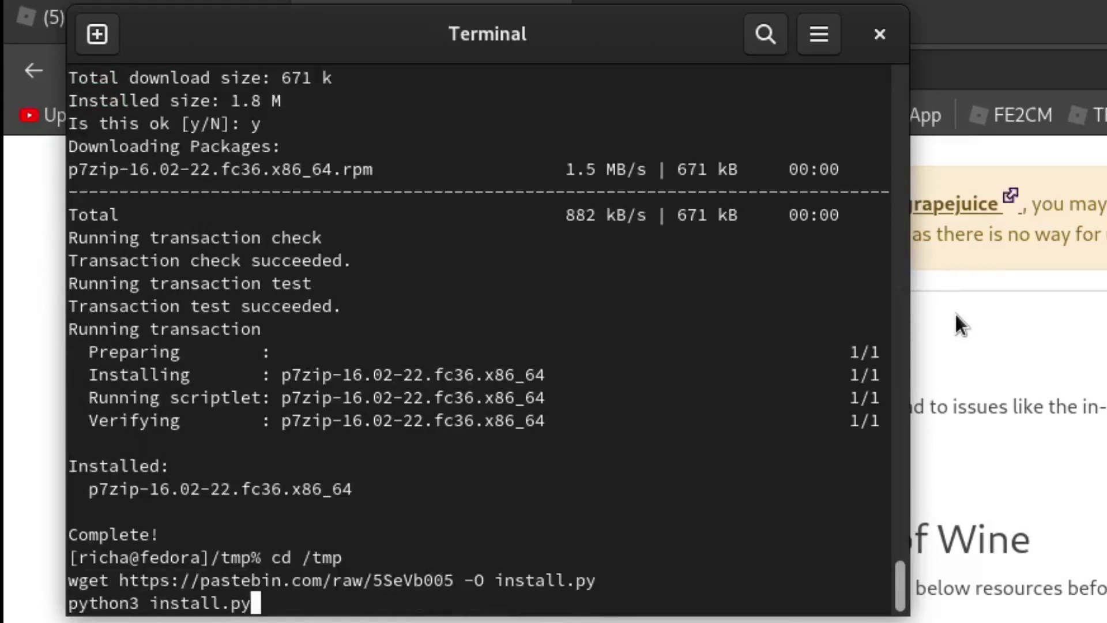
pyautogui.press('Return')
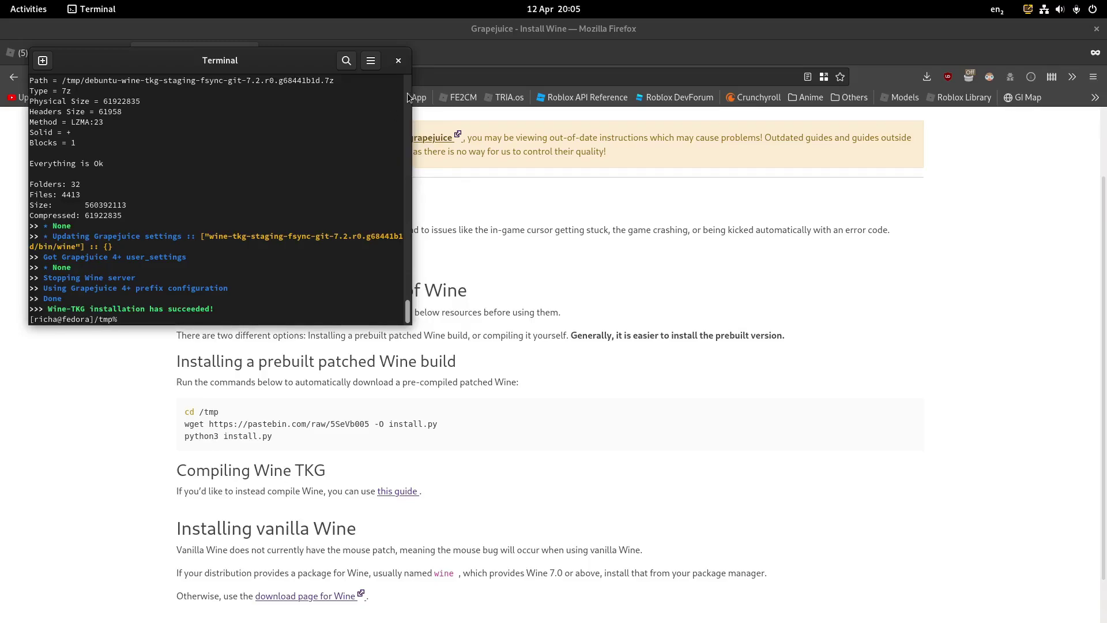
# Close the terminal and Grapejuice guide tabs, launch Flood Escape 2, and dismiss the Oops notice
pyautogui.click(398, 60)
pyautogui.middleClick(205, 54)
pyautogui.middleClick(205, 53)
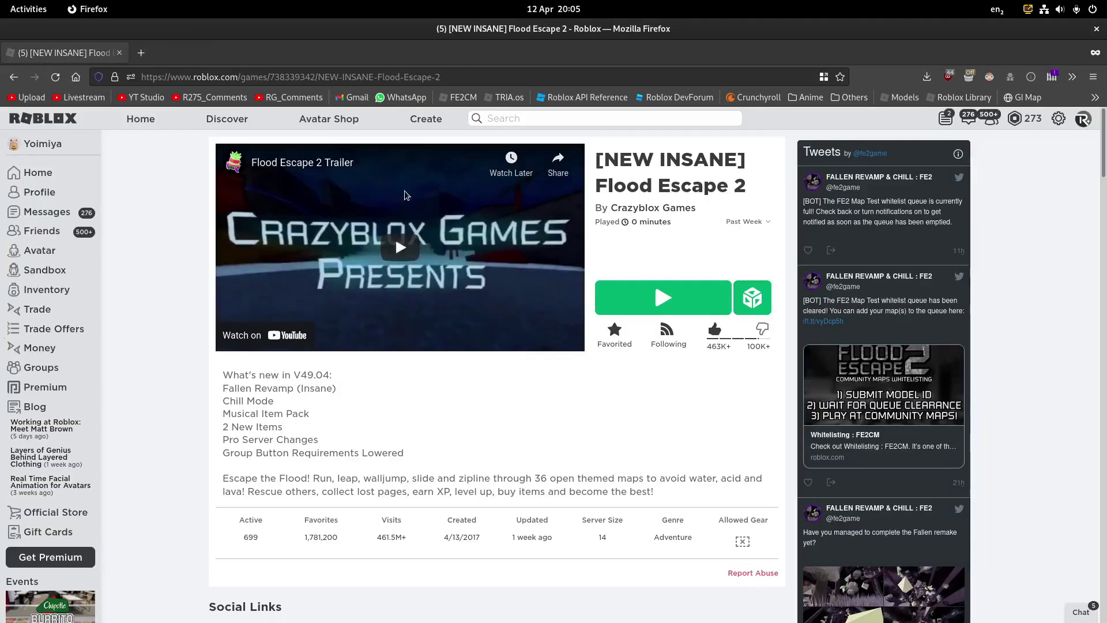
pyautogui.scroll(-2, 403, 190)
pyautogui.click(689, 229)
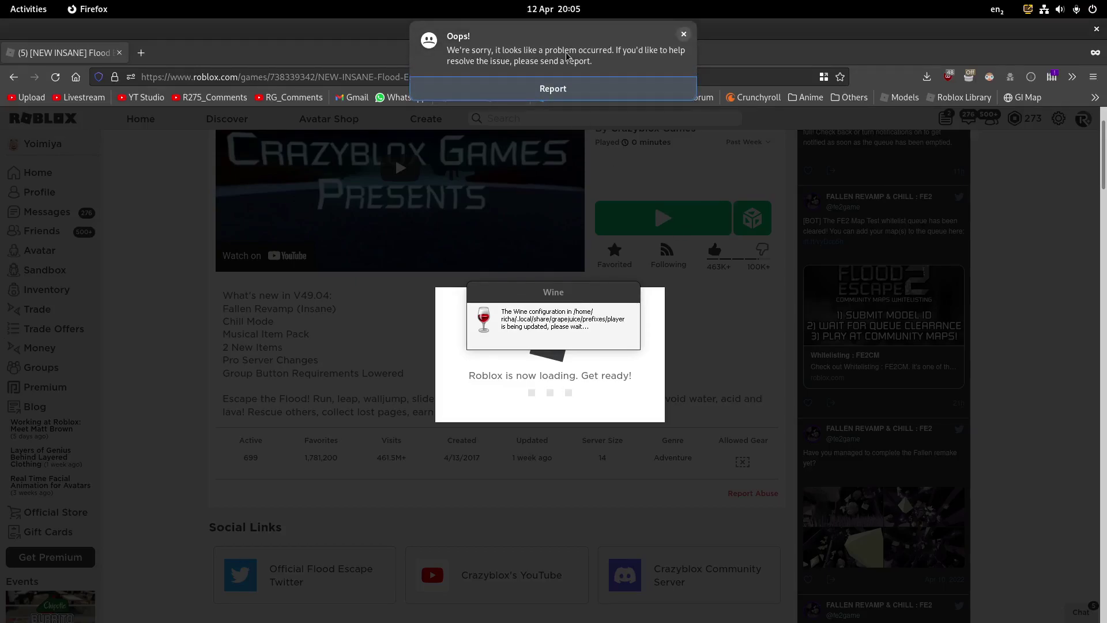
pyautogui.click(683, 34)
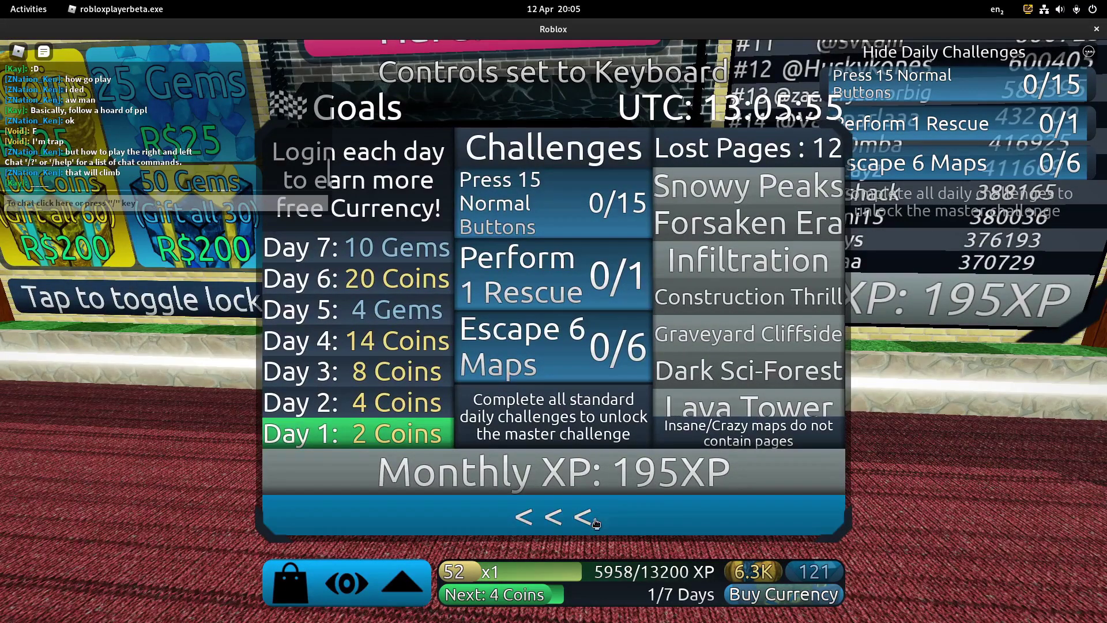
# Hide the goals panel and walk and jump the avatar across the lobby carpet and yellow floor
pyautogui.click(596, 523)
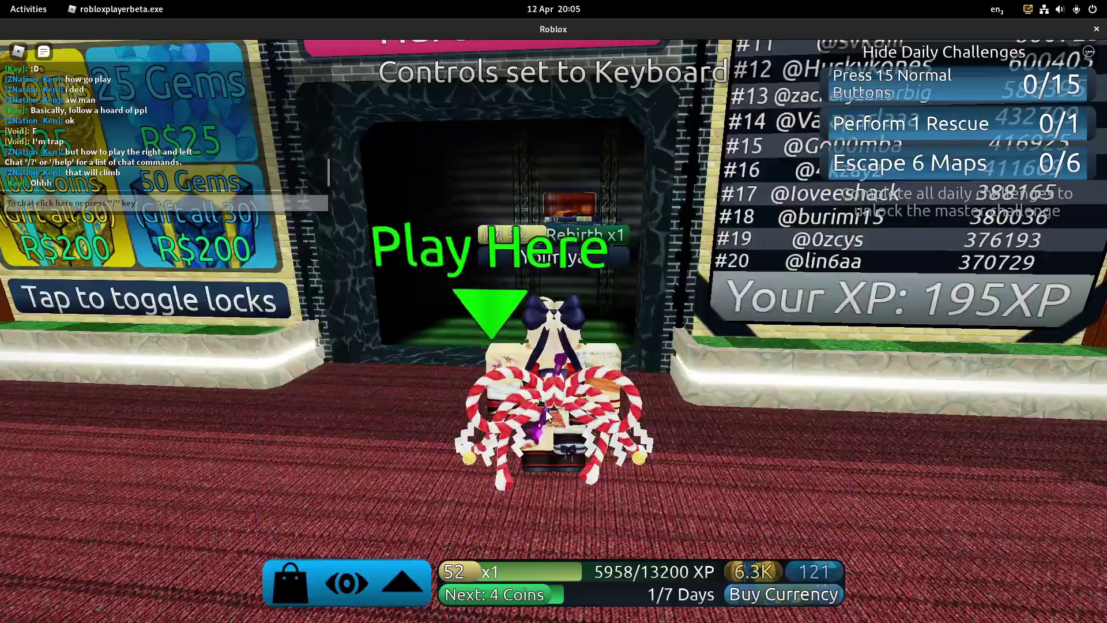
pyautogui.press('w')
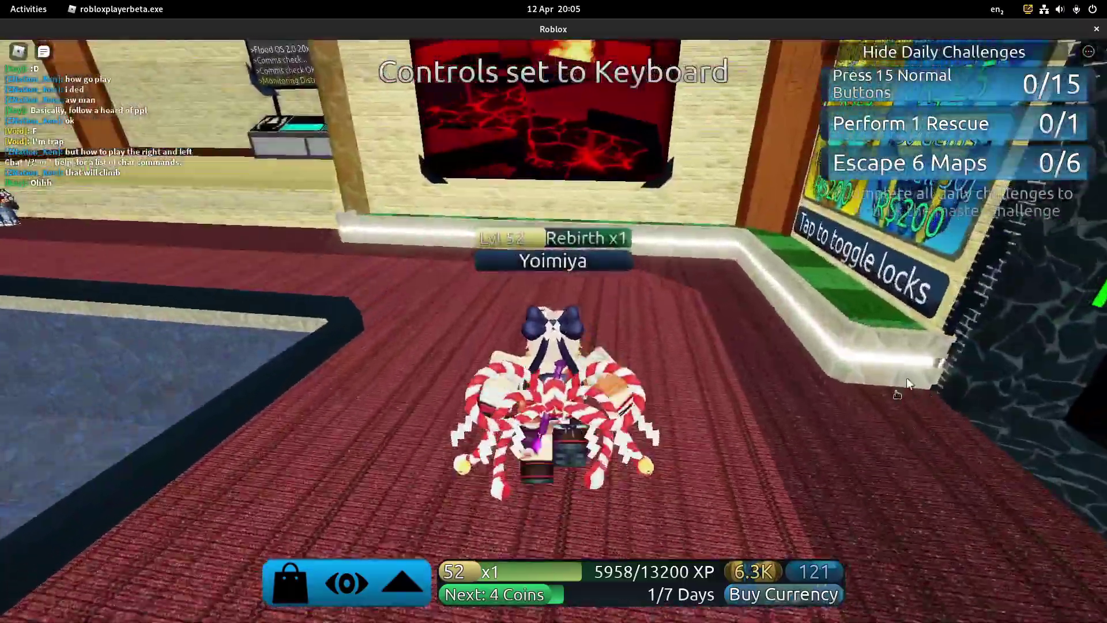
pyautogui.press('shift')
pyautogui.press('space')
pyautogui.press('space')
pyautogui.press('shift')
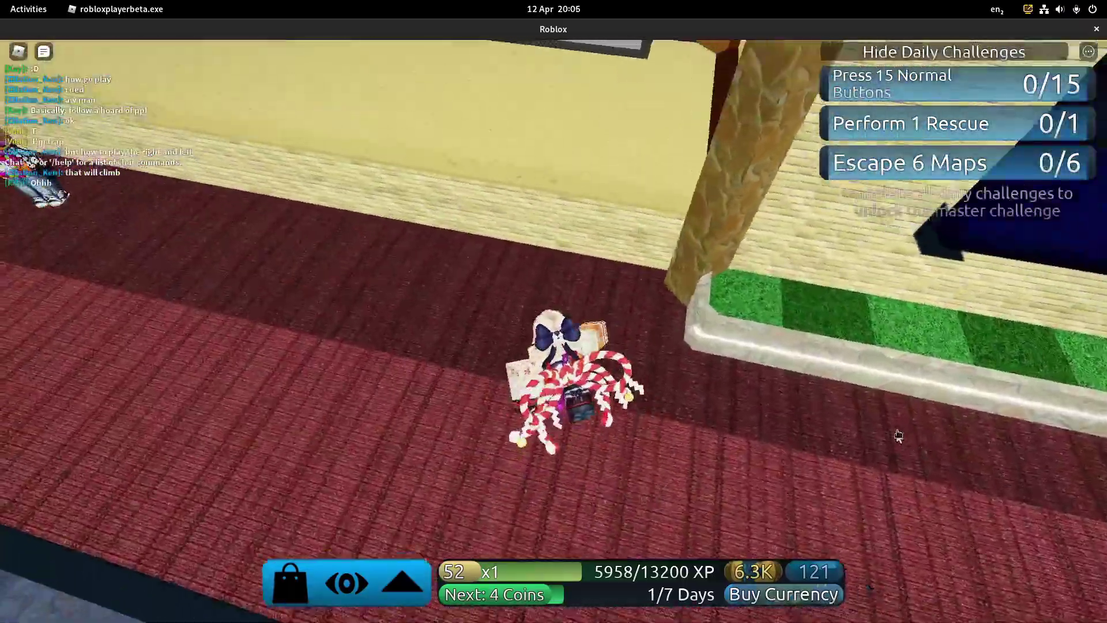
pyautogui.press('a')
pyautogui.press('w')
pyautogui.press('shift')
pyautogui.press('space')
pyautogui.press('w')
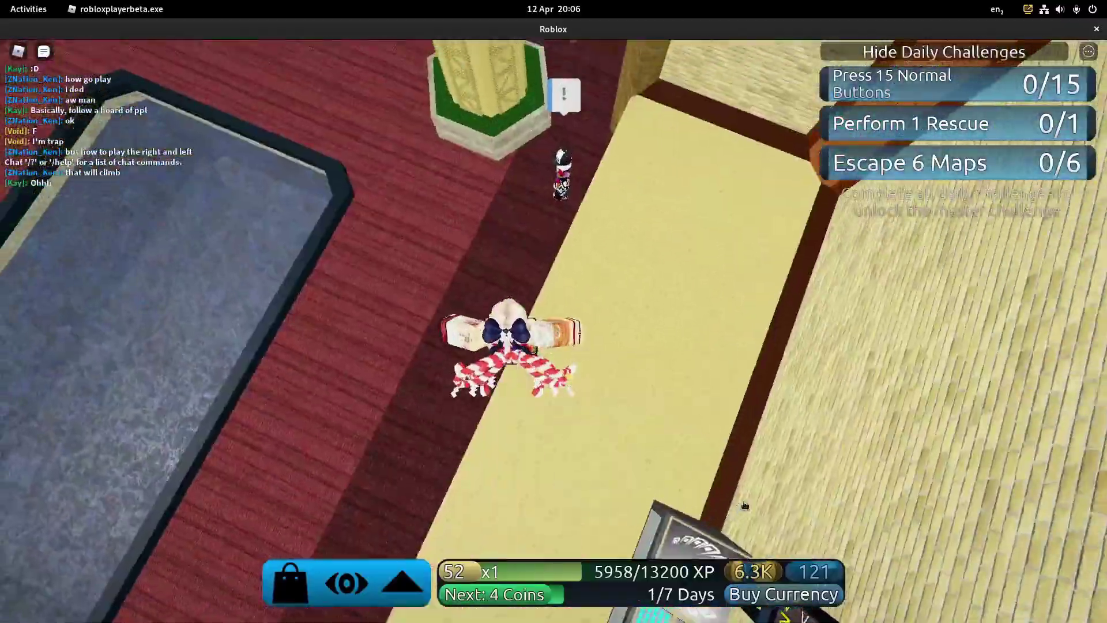
pyautogui.press('space')
pyautogui.press('w')
pyautogui.press('space')
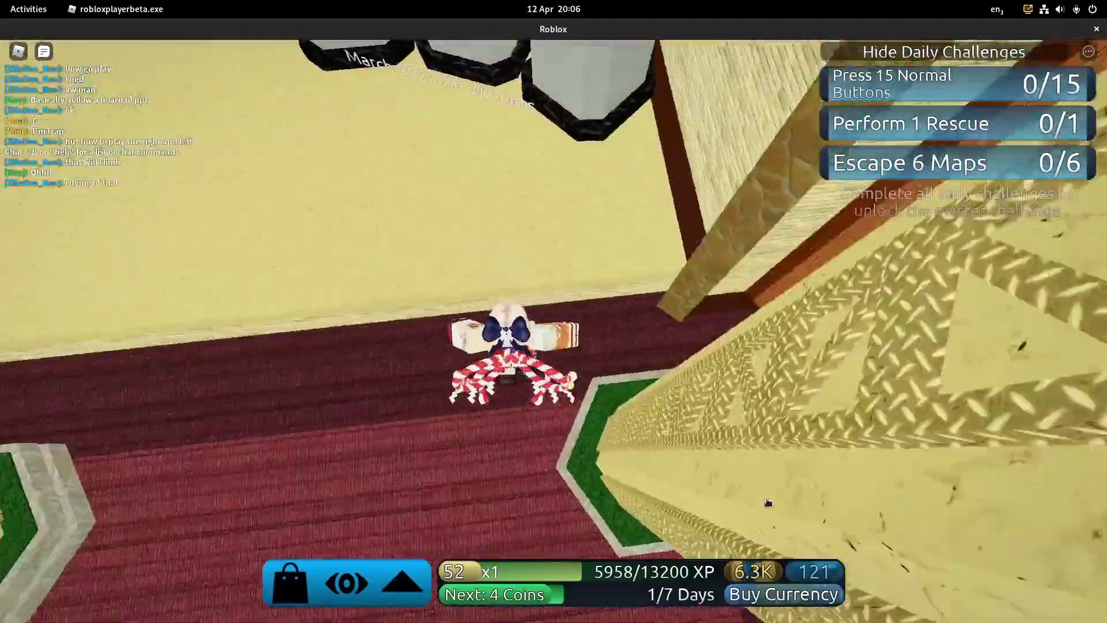
pyautogui.press('shift')
pyautogui.press('space')
pyautogui.press('w')
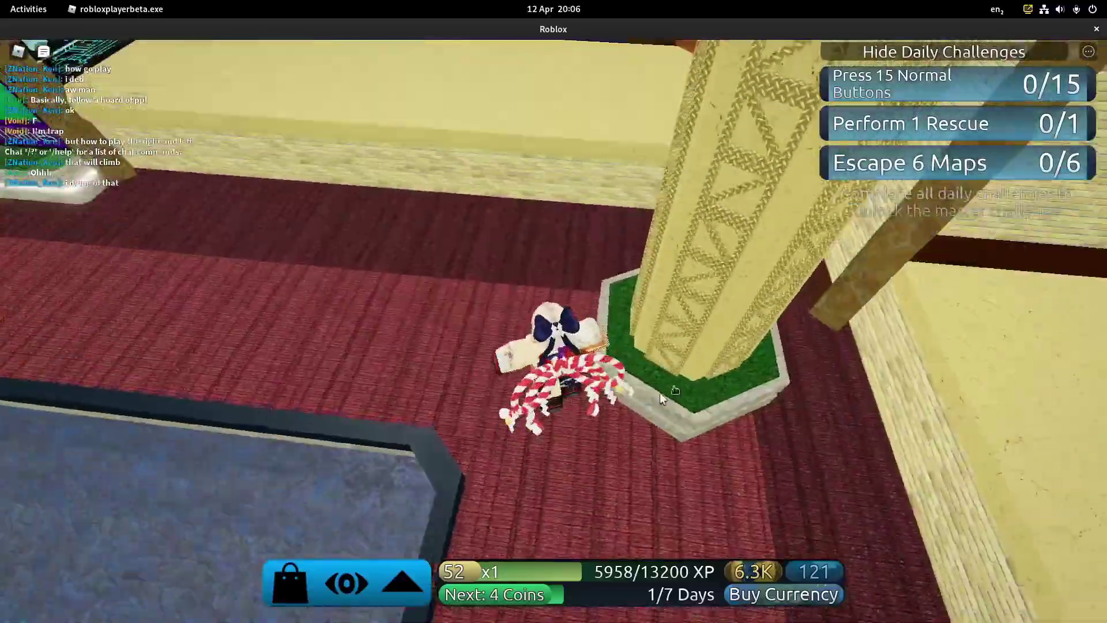
pyautogui.press('space')
pyautogui.press('w')
pyautogui.press('space')
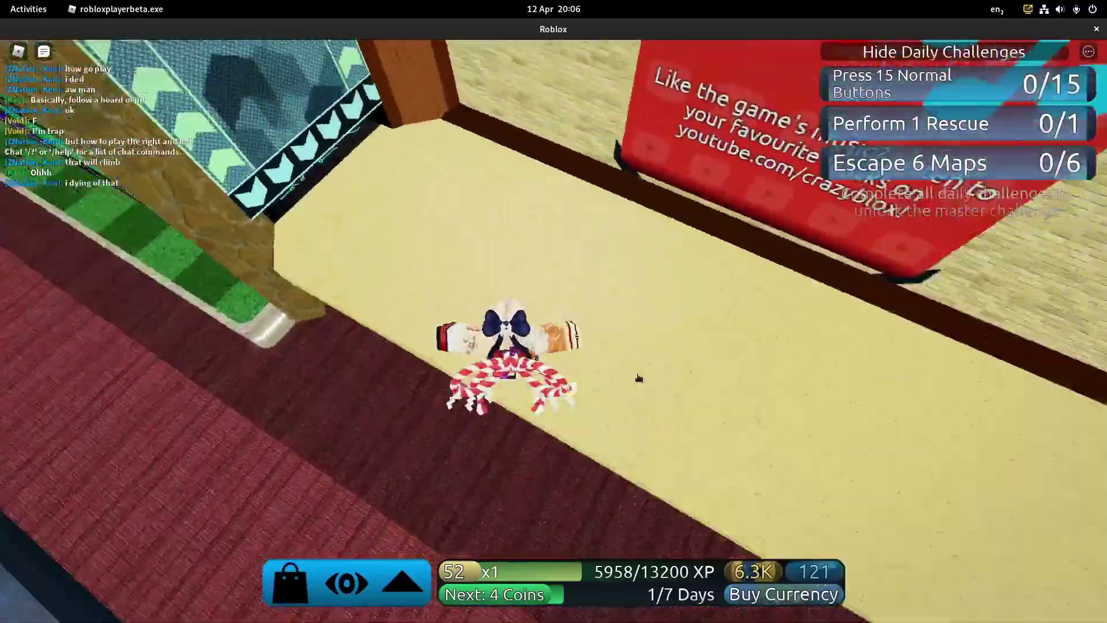
pyautogui.press('w')
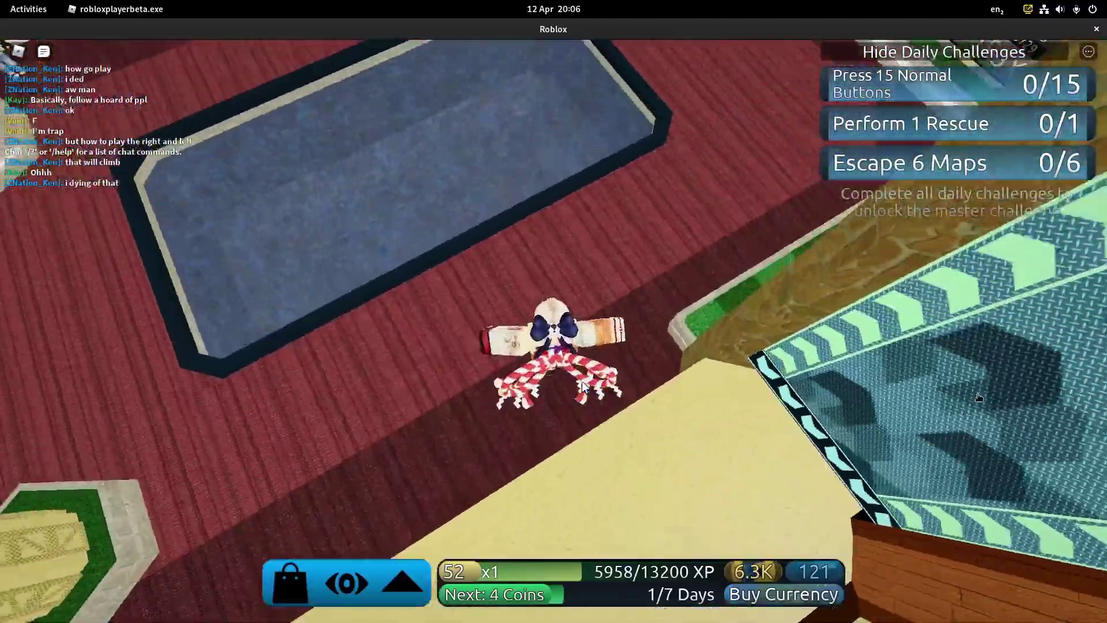
pyautogui.press('space')
# Switch the game to fullscreen with F11 and walk back toward the Play Here board
pyautogui.press('Right')
pyautogui.press('w')
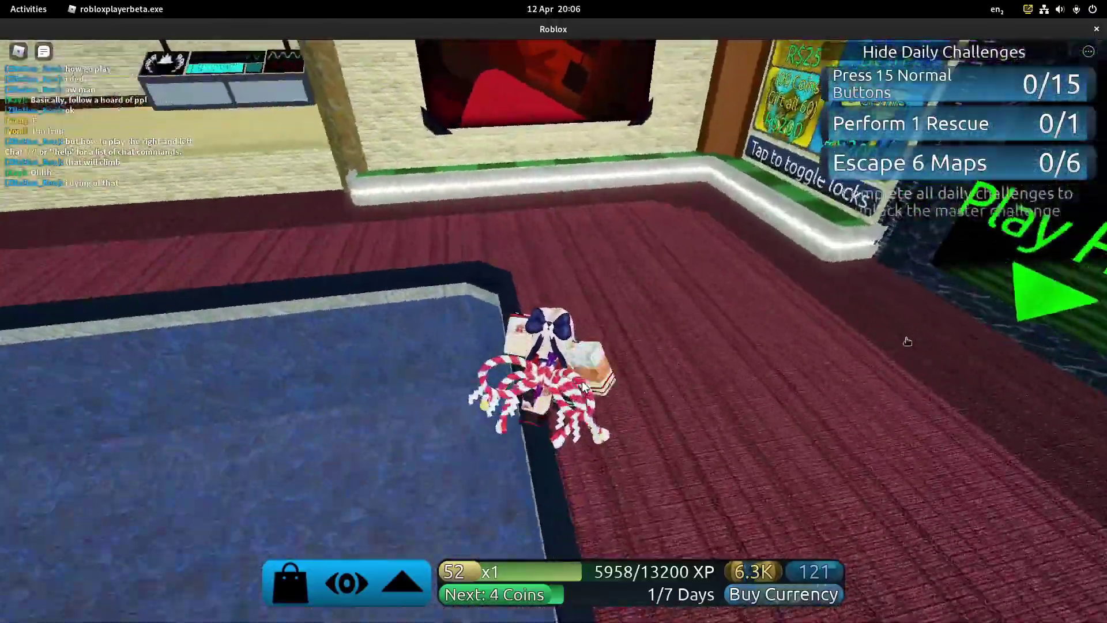
pyautogui.press('F11')
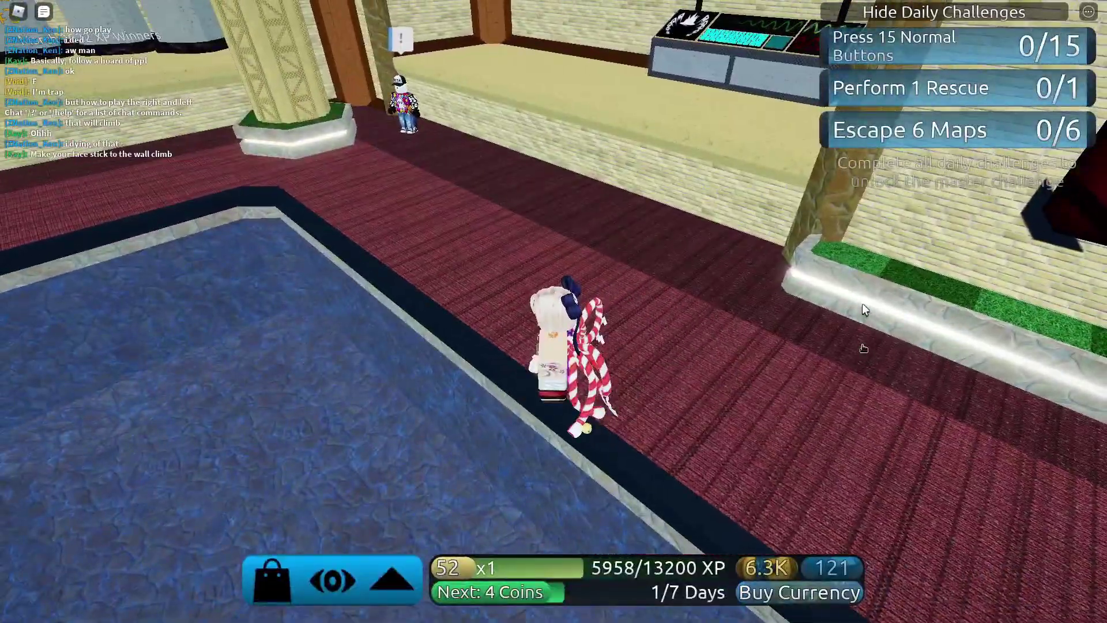
pyautogui.press('w')
pyautogui.press('space')
pyautogui.press('w')
pyautogui.press('Right')
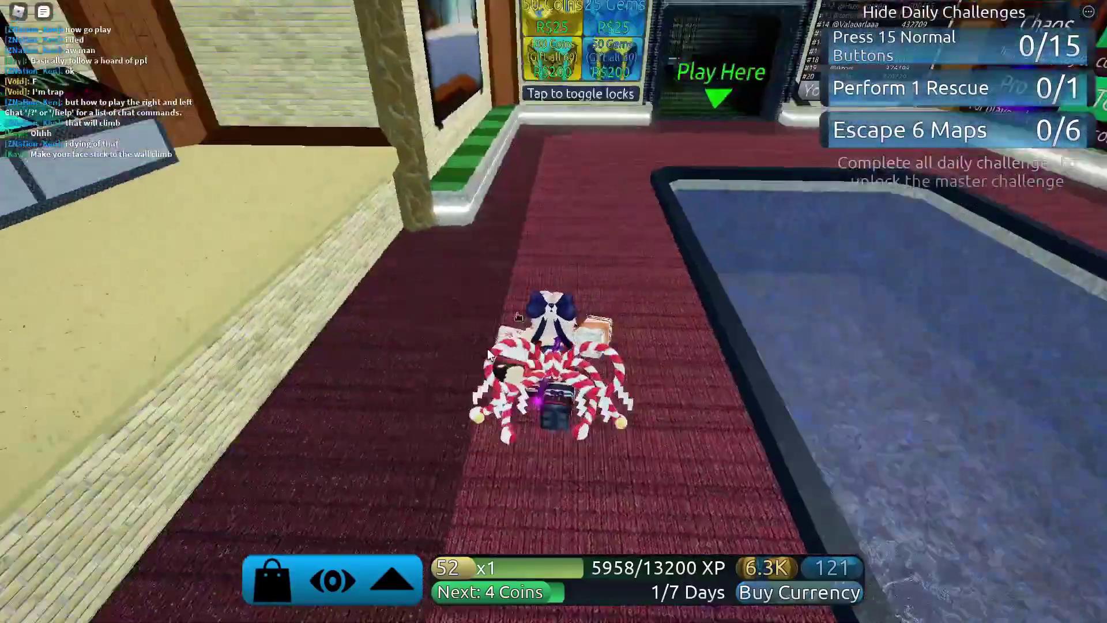
# View the Settings page of the in-game menu, then resume playing
pyautogui.press('Escape')
pyautogui.press('Tab')
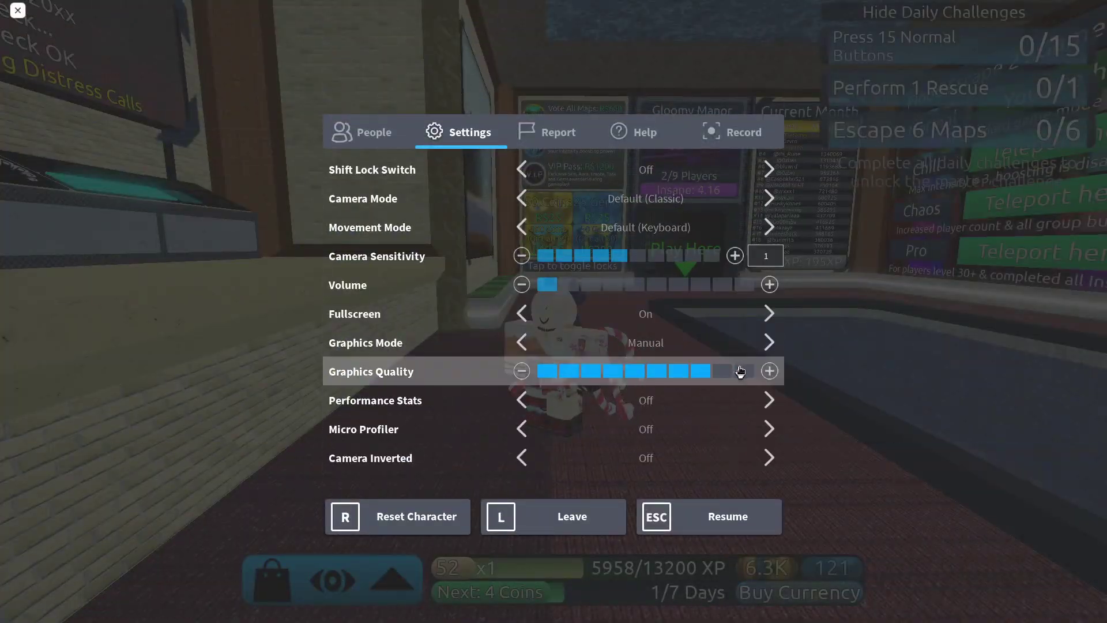
pyautogui.press('Escape')
# Walk the avatar to the Flood OS monitoring desk, face the camera, and adjust the zoom
pyautogui.press('w')
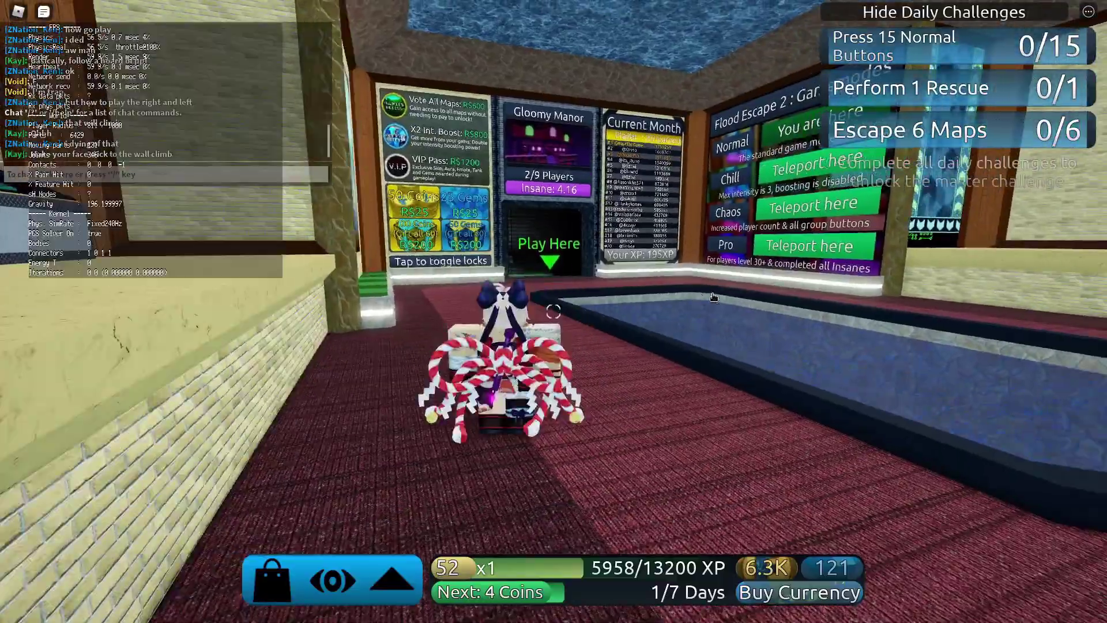
pyautogui.press('w')
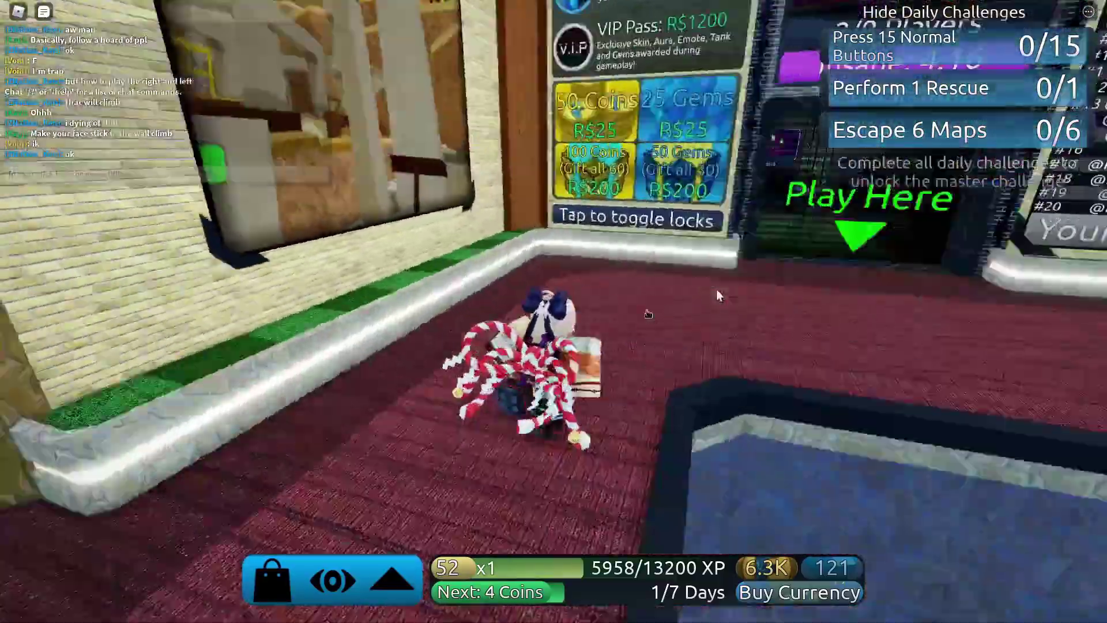
pyautogui.press('a')
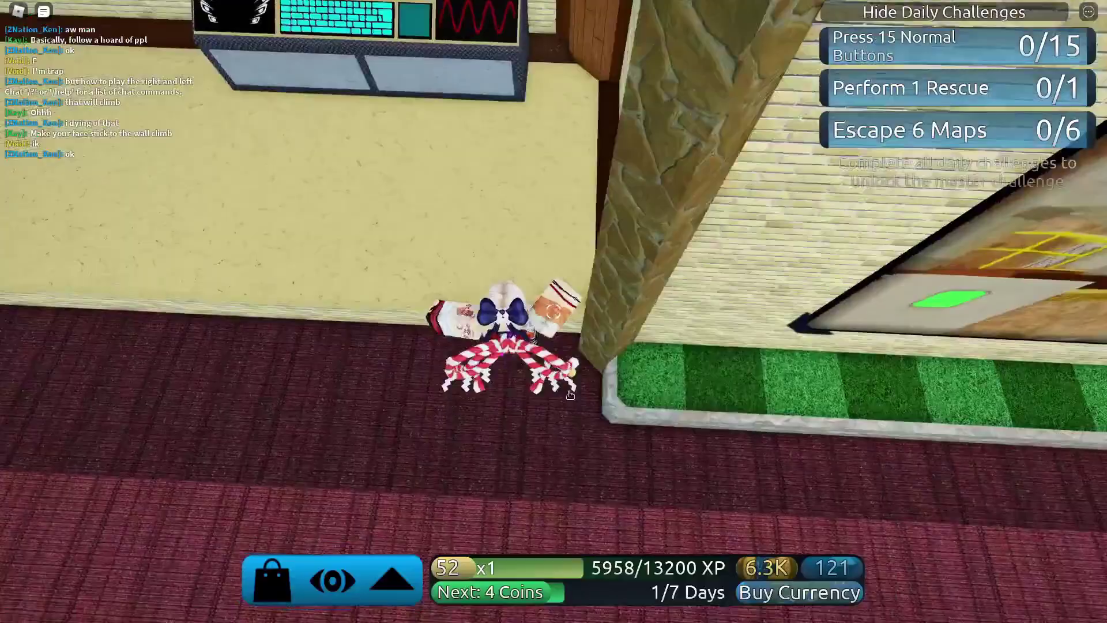
pyautogui.press('shift')
pyautogui.press('s')
pyautogui.scroll(5, 612, 282)
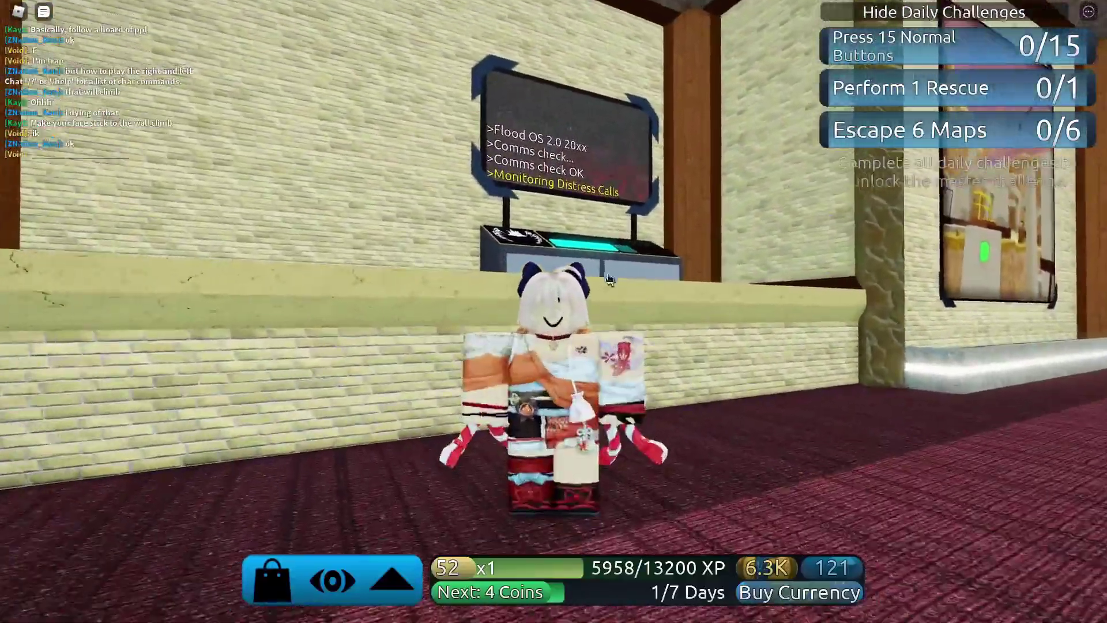
pyautogui.scroll(-2, 613, 281)
pyautogui.scroll(1, 613, 281)
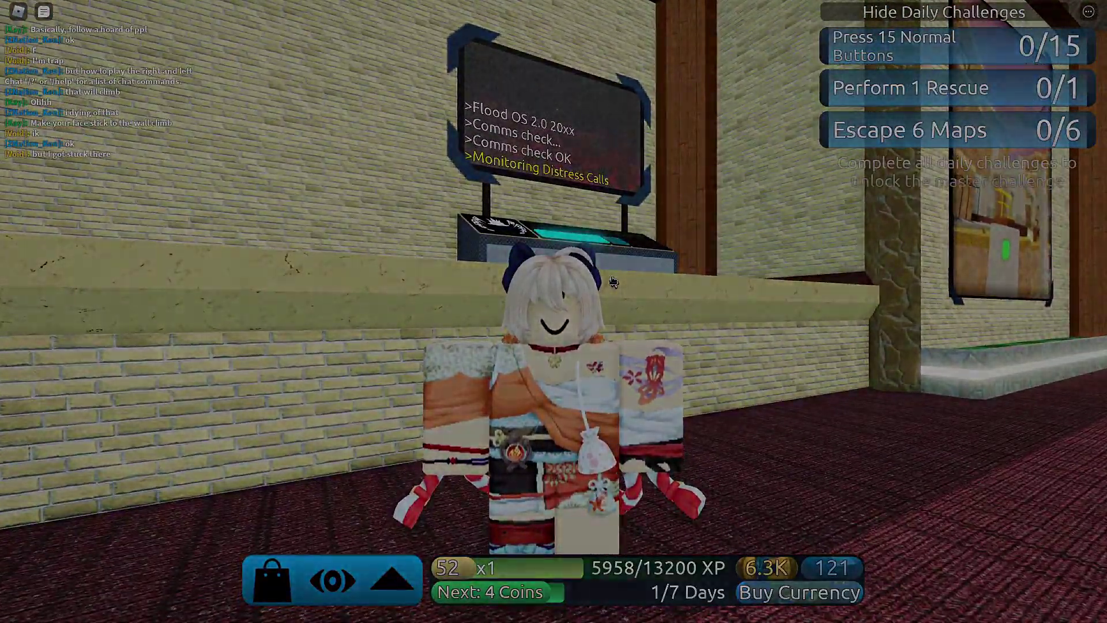